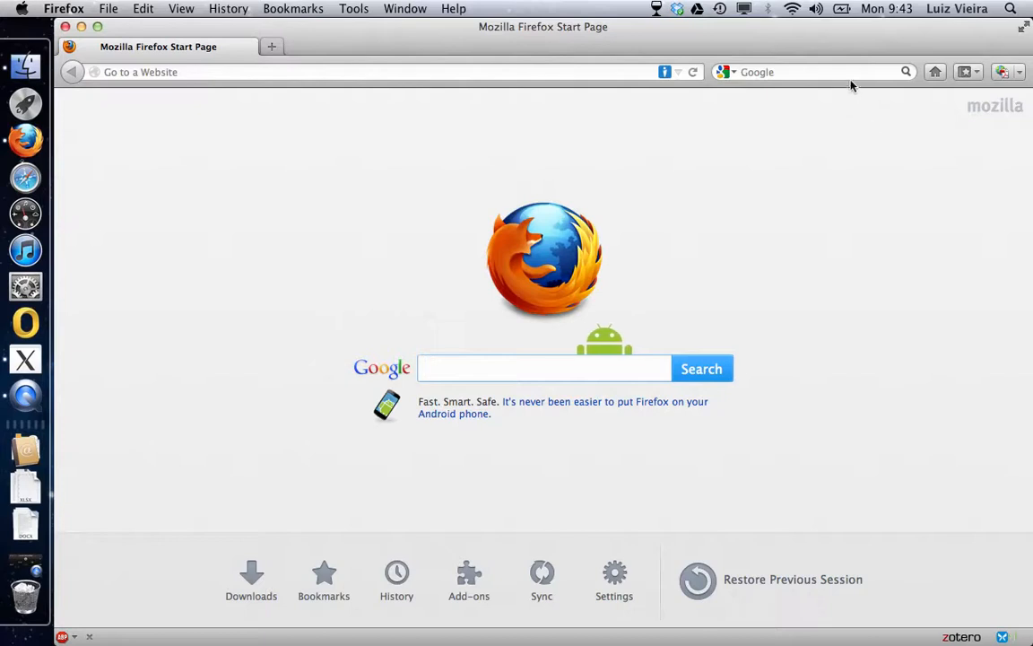
# Search the web for ftool, open the English Ftool Site from PUC-Rio and view its Download section.
pyautogui.click(841, 70)
pyautogui.write('ft')
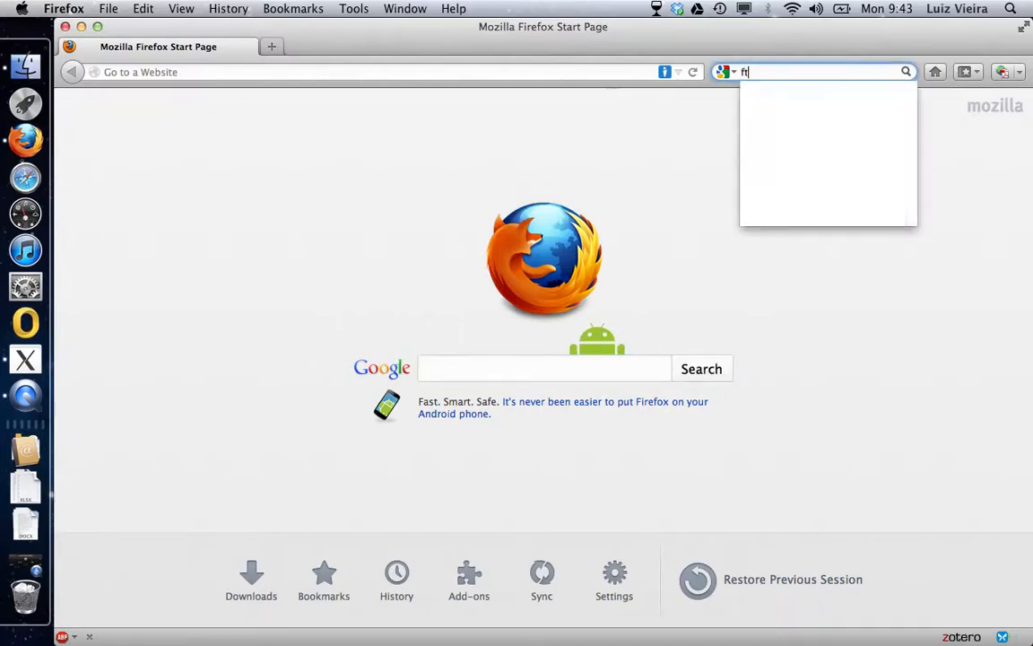
pyautogui.write('ool')
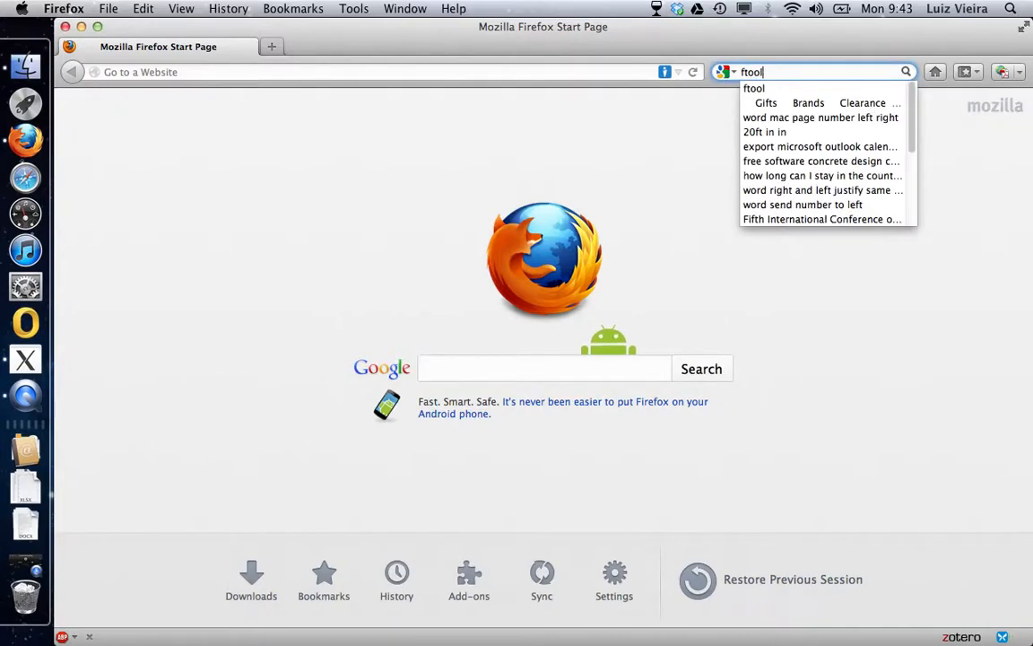
pyautogui.press('Return')
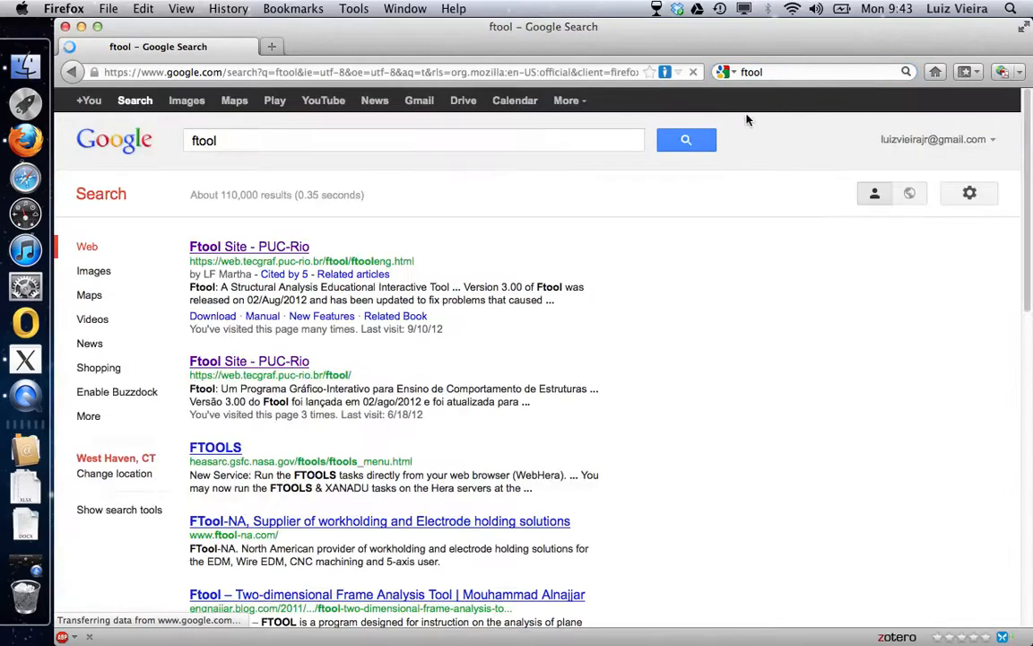
pyautogui.click(282, 250)
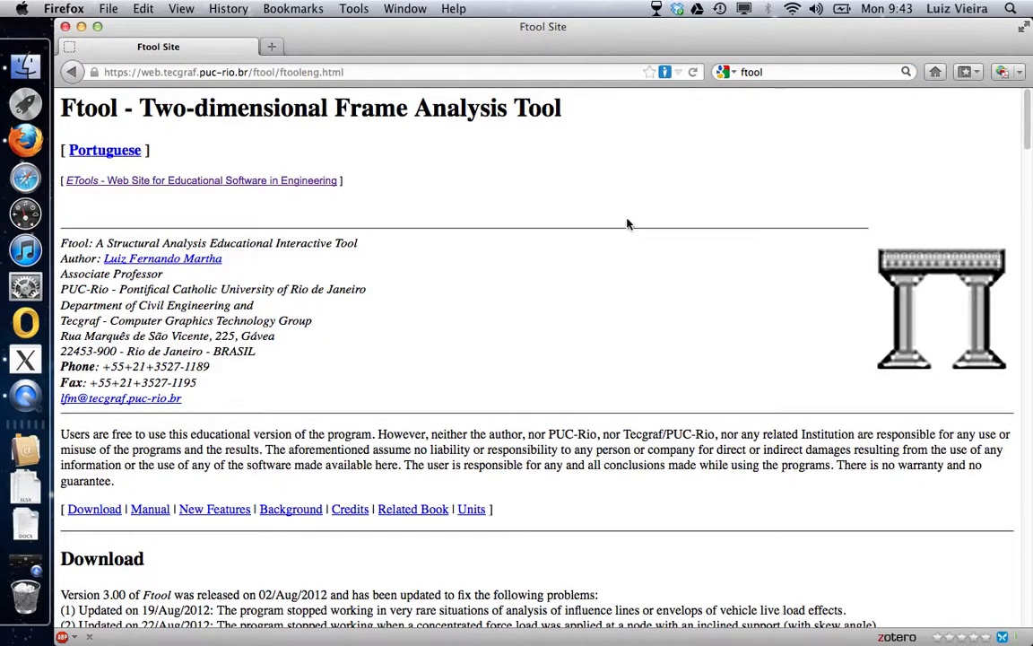
pyautogui.scroll(-5, 627, 225)
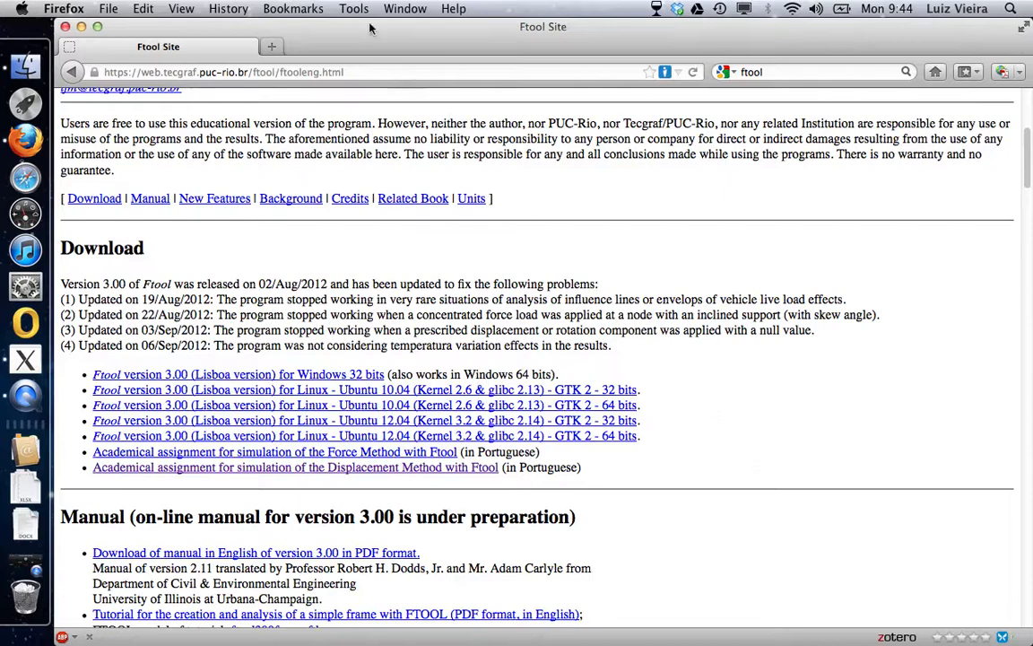
# Search for winebottler in a new tab, open the WineBottler website, and return to the Ftool page.
pyautogui.click(271, 46)
pyautogui.click(784, 72)
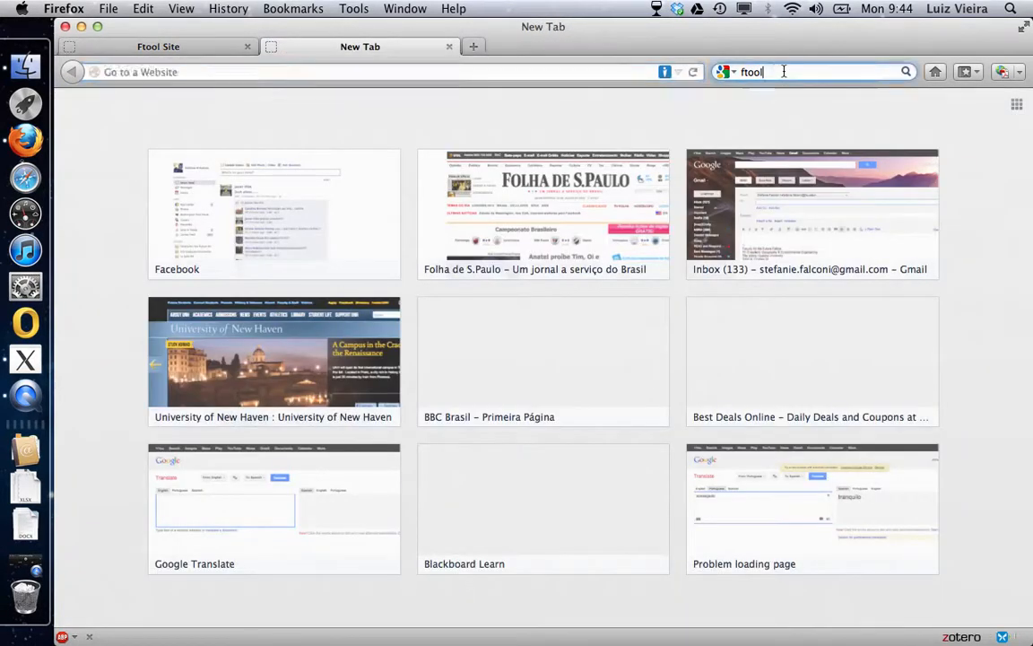
pyautogui.write('wine')
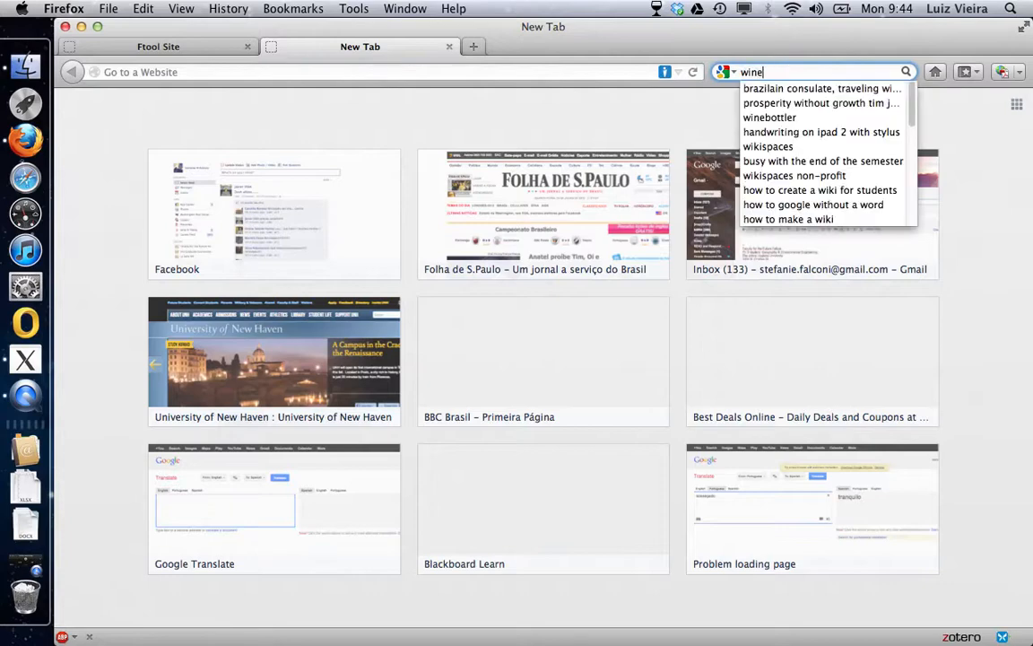
pyautogui.press('Down')
pyautogui.press('Return')
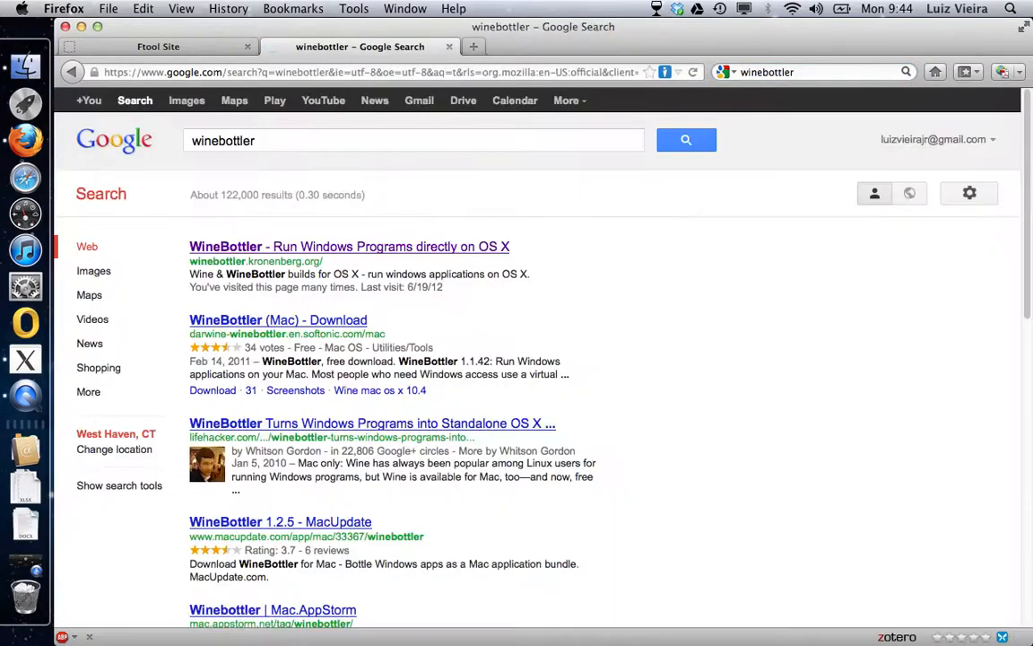
pyautogui.click(463, 247)
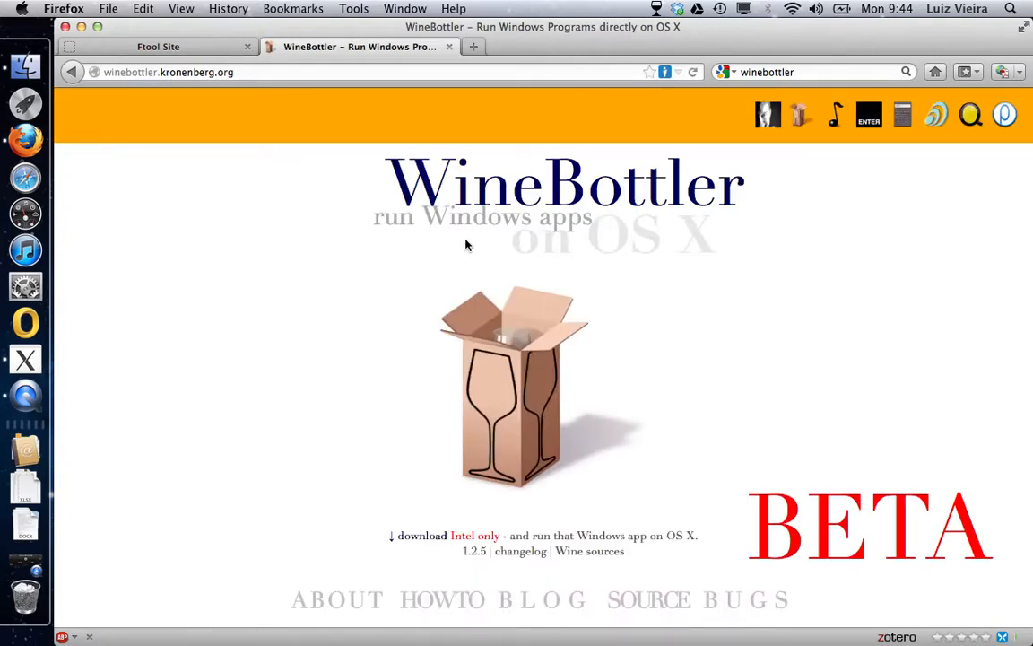
pyautogui.click(169, 46)
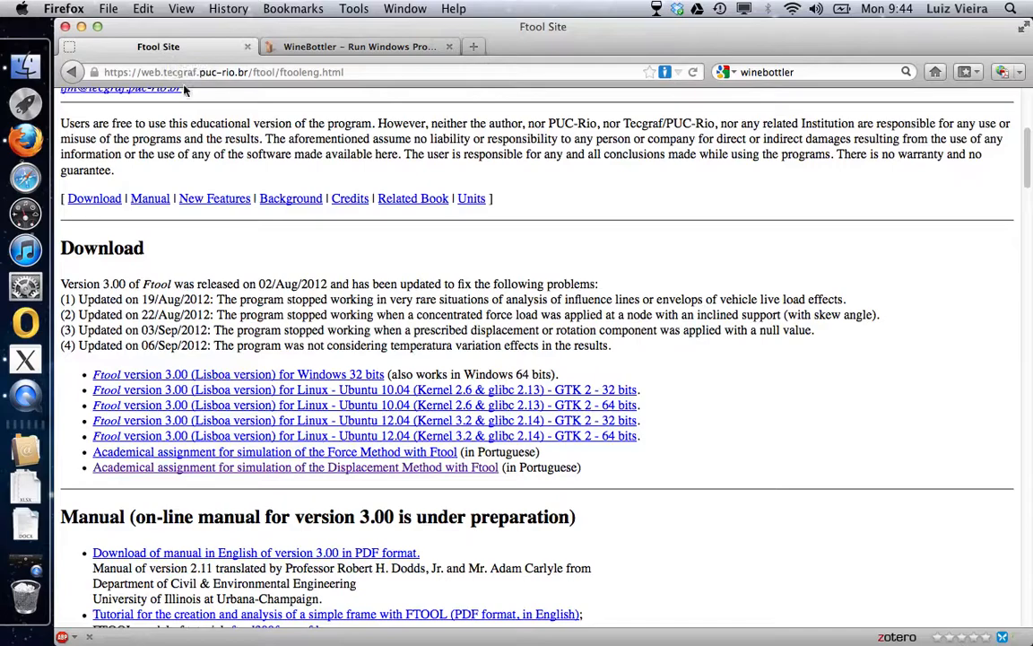
# Minimize the browser and launch Ftool.exe from the desktop, running it directly in Wine.
pyautogui.click(81, 28)
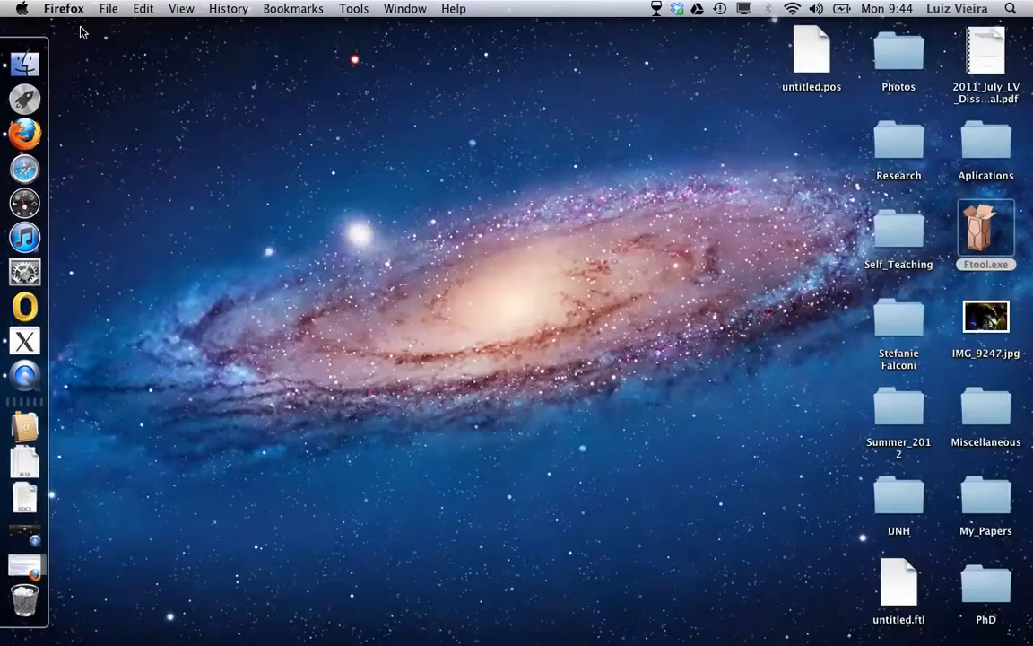
pyautogui.doubleClick(987, 235)
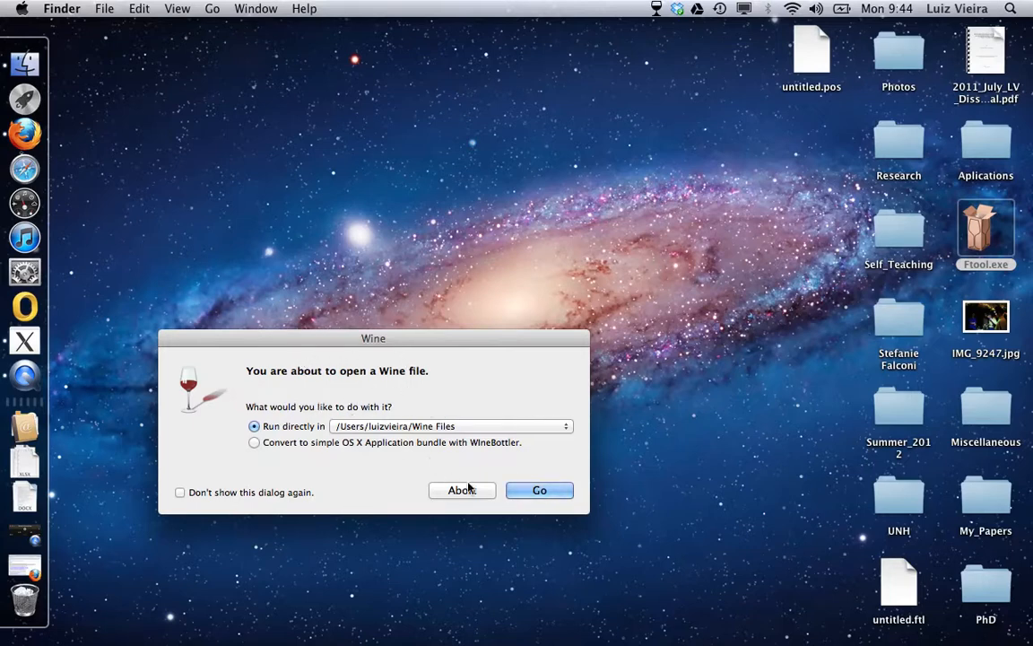
pyautogui.click(534, 492)
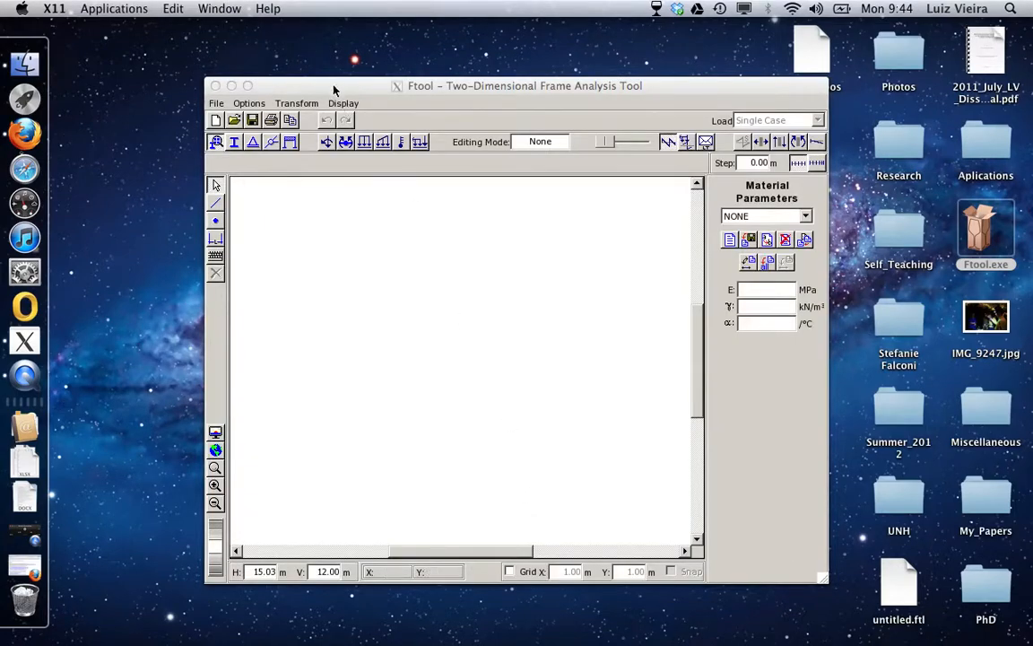
# Dismiss the Ftool credits window and maximize the main Ftool window.
pyautogui.moveTo(335, 87); pyautogui.dragTo(428, 215)
pyautogui.click(434, 184)
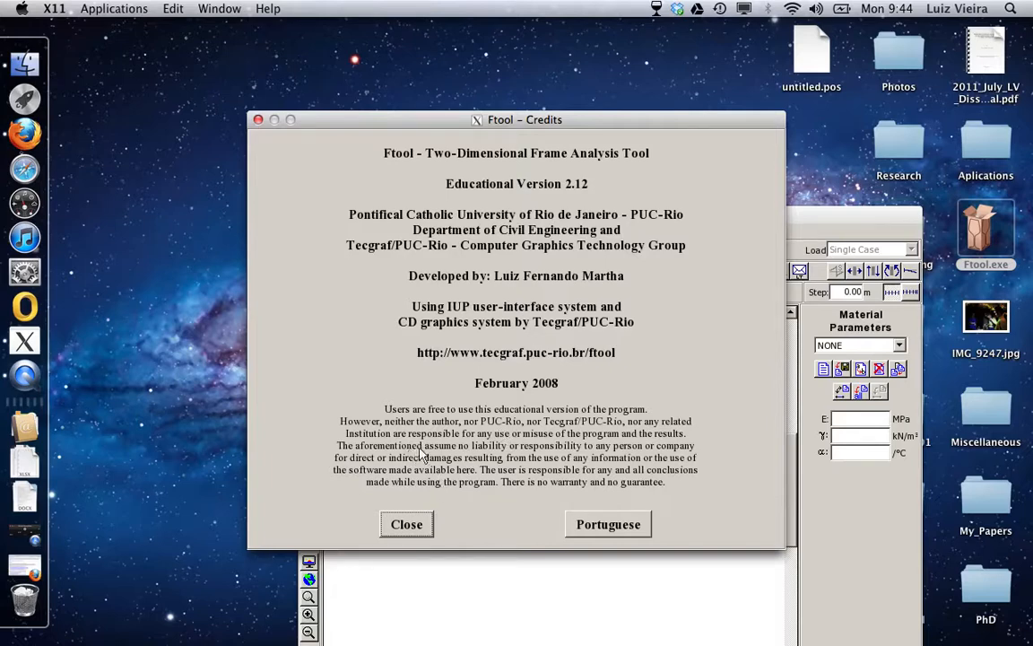
pyautogui.click(408, 525)
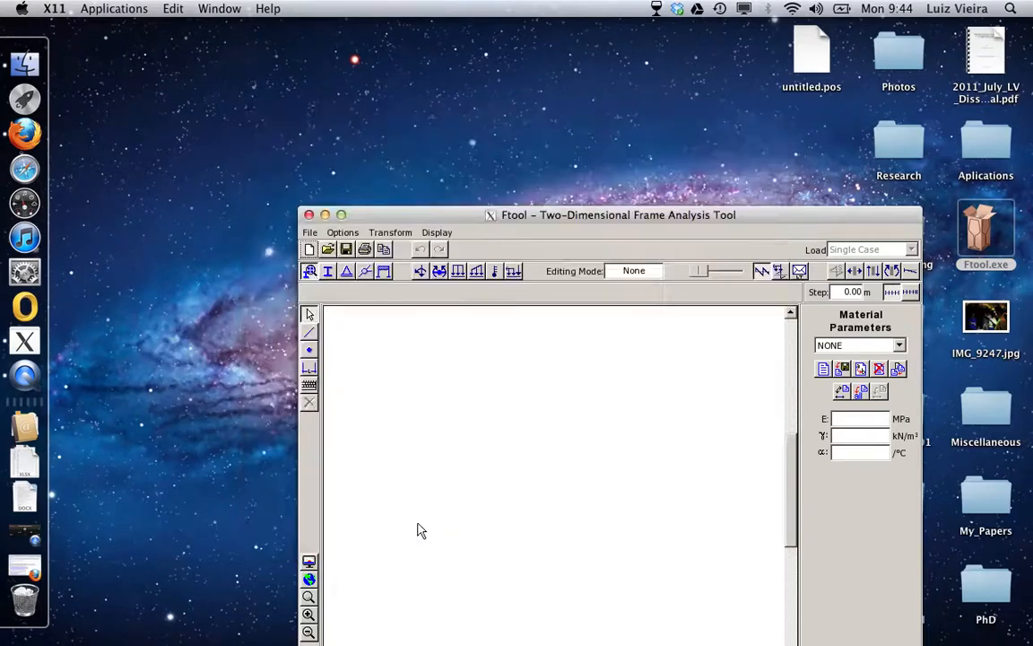
pyautogui.click(342, 215)
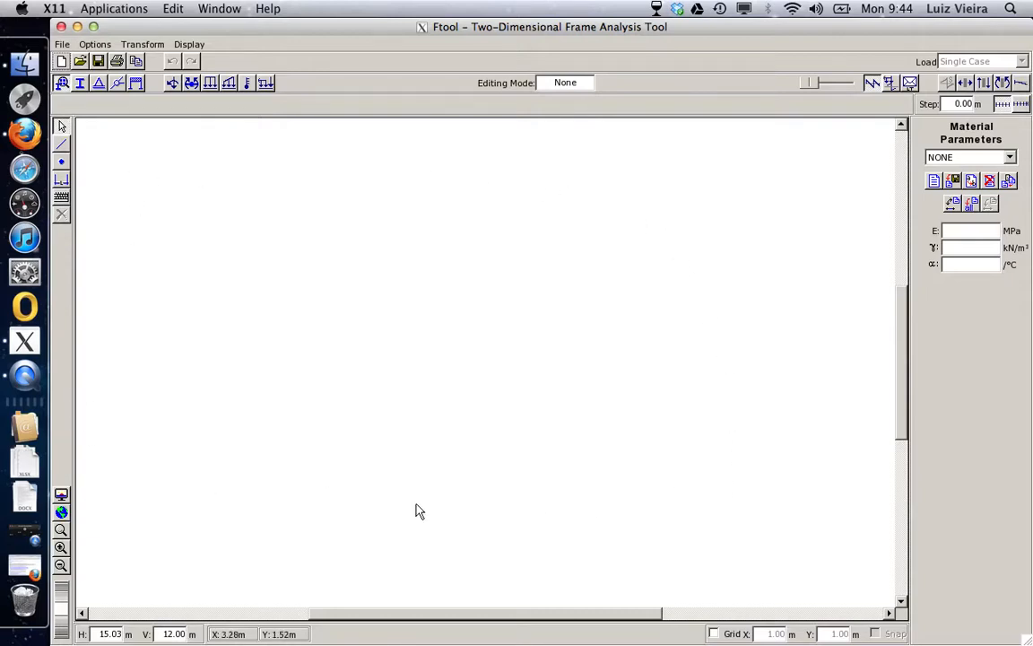
pyautogui.click(62, 45)
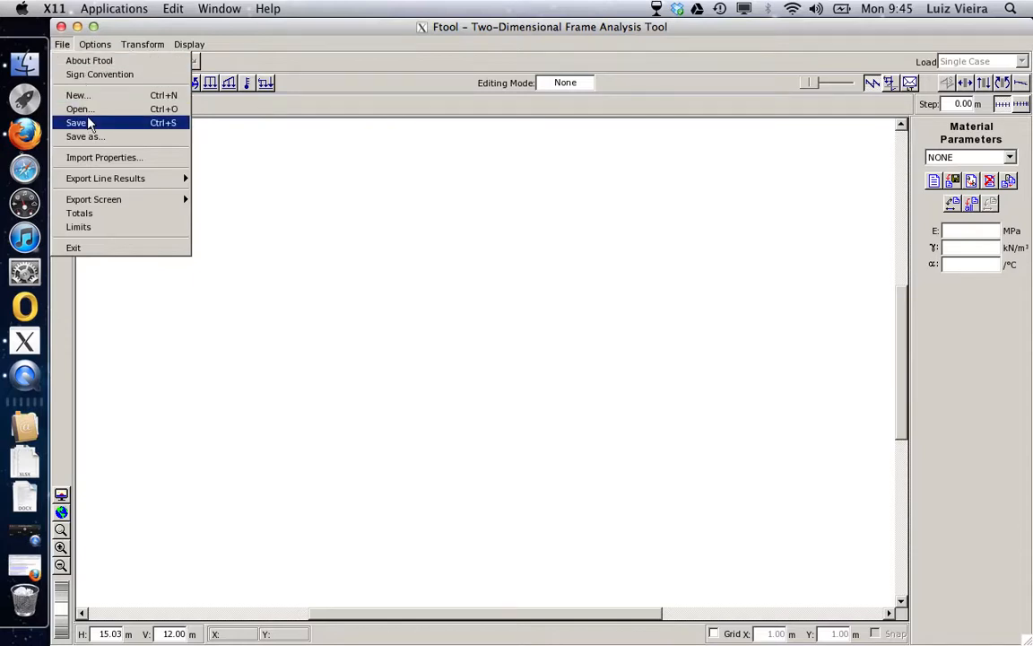
pyautogui.moveTo(120, 205)
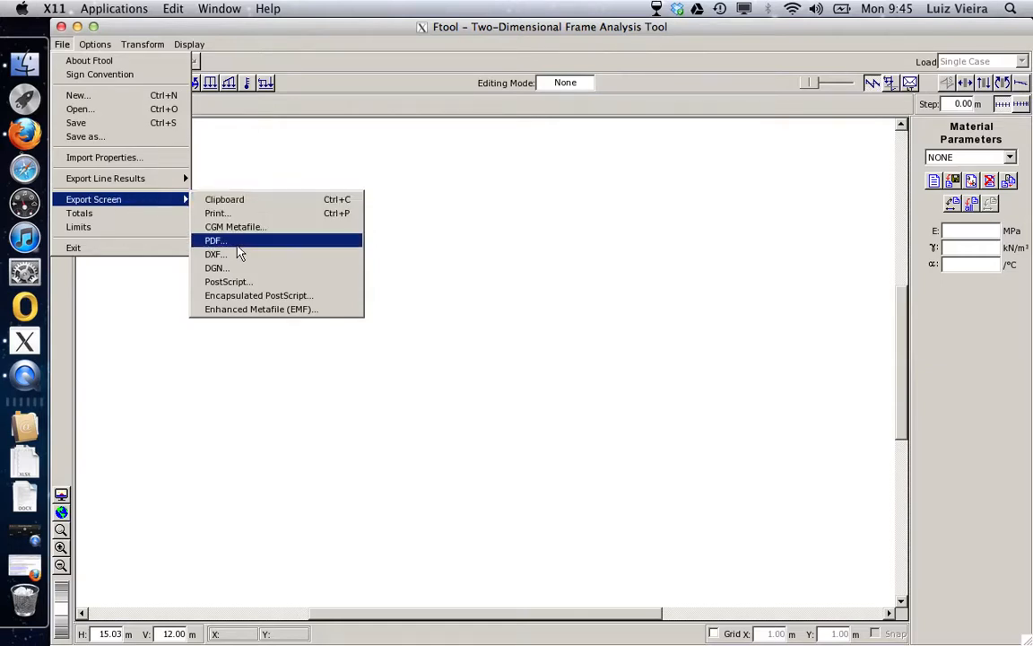
pyautogui.click(431, 248)
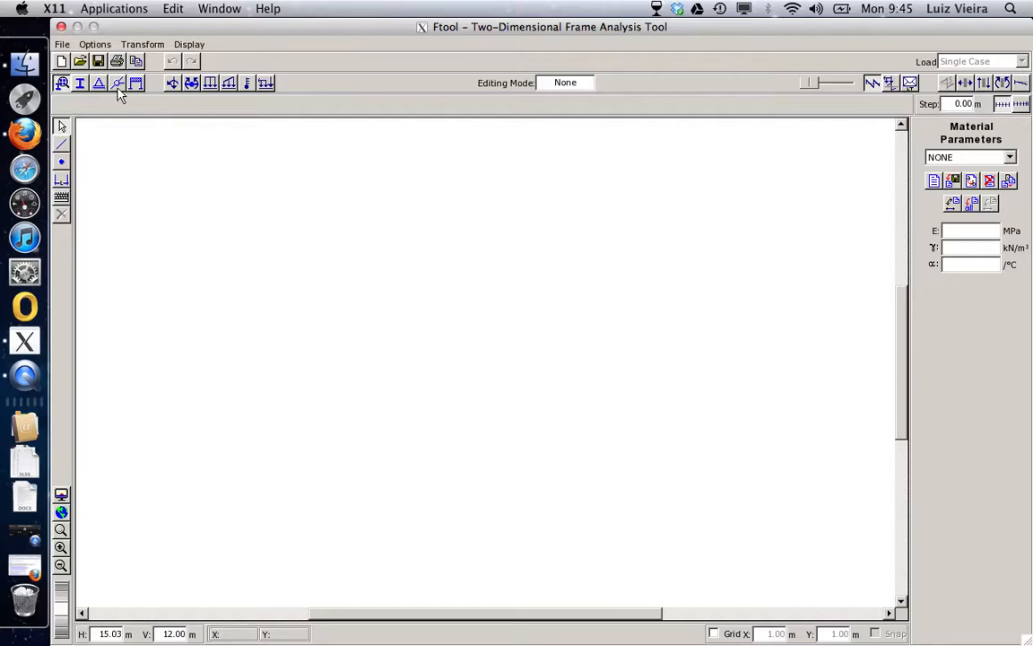
# Configure US units with length in inches, force in pounds and elastic parameters in psi (lb/in²).
pyautogui.click(95, 45)
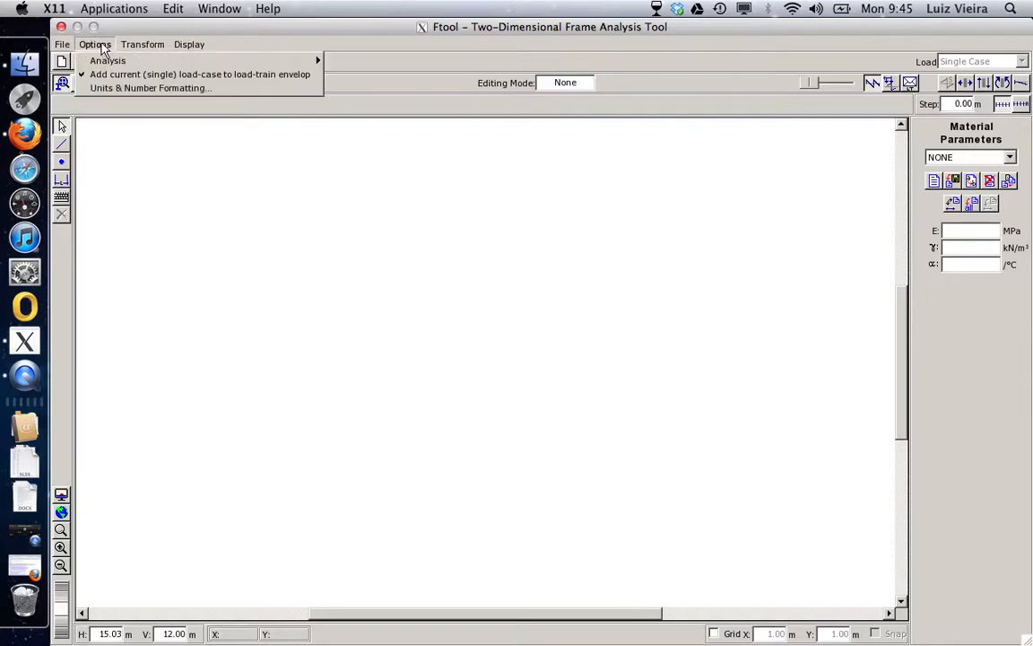
pyautogui.click(116, 91)
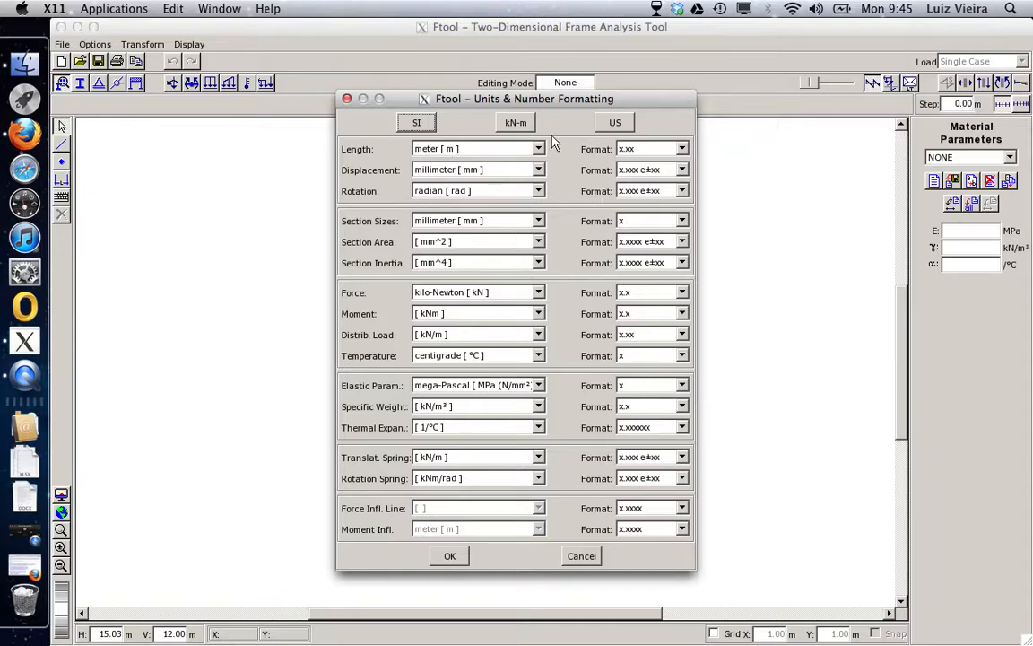
pyautogui.click(614, 123)
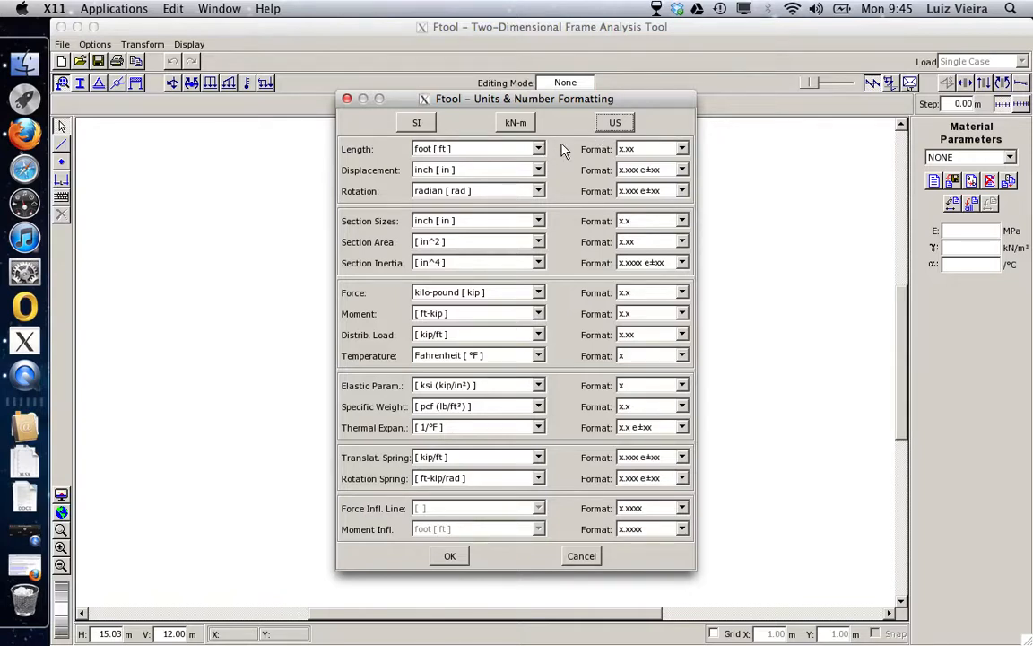
pyautogui.click(539, 149)
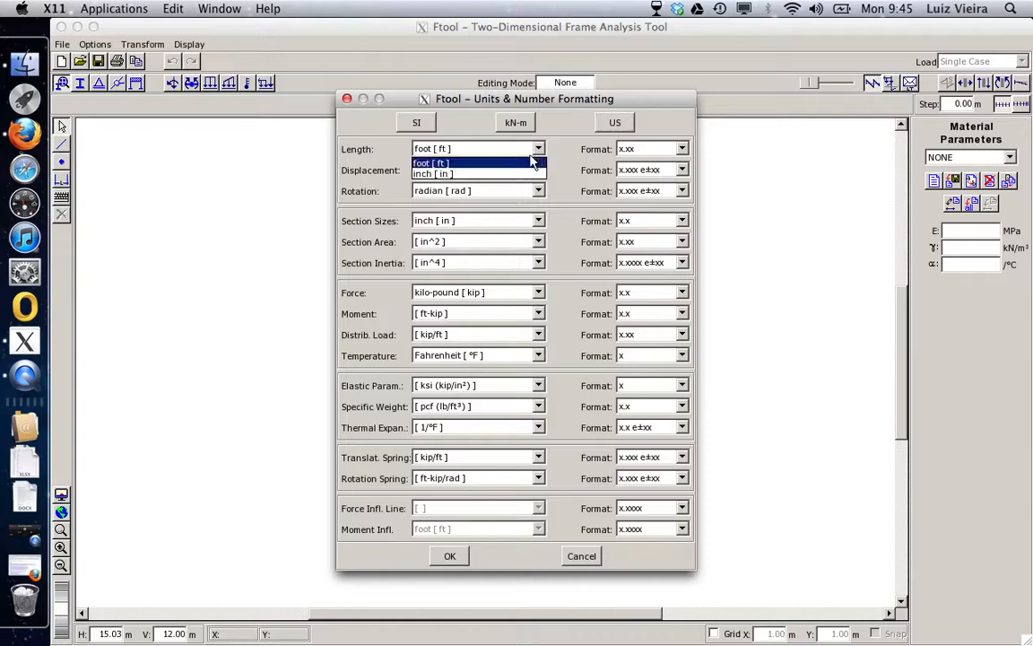
pyautogui.click(516, 173)
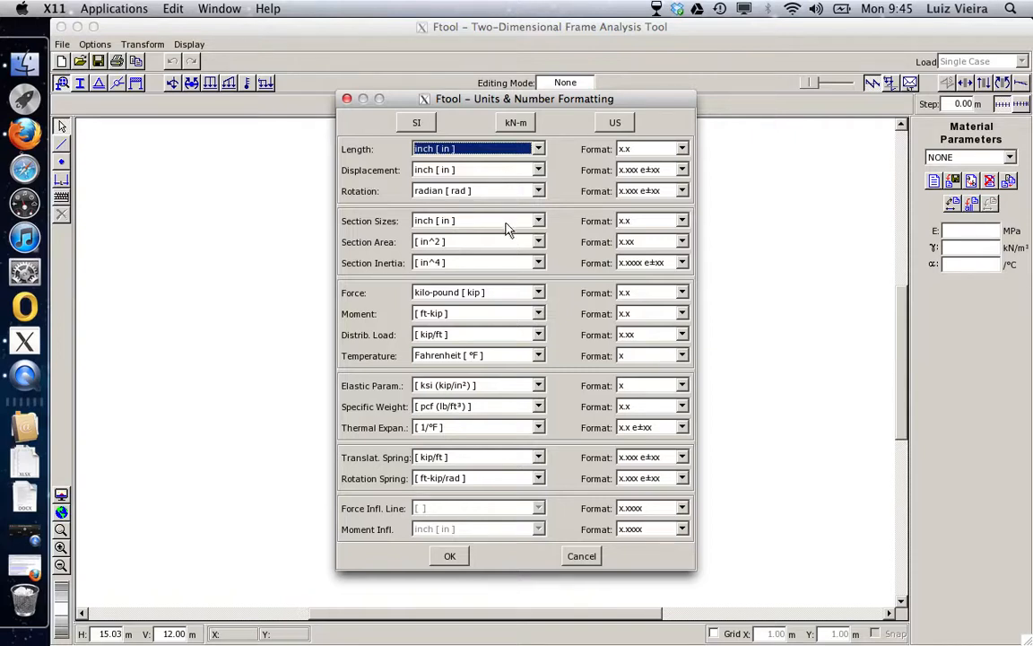
pyautogui.click(489, 292)
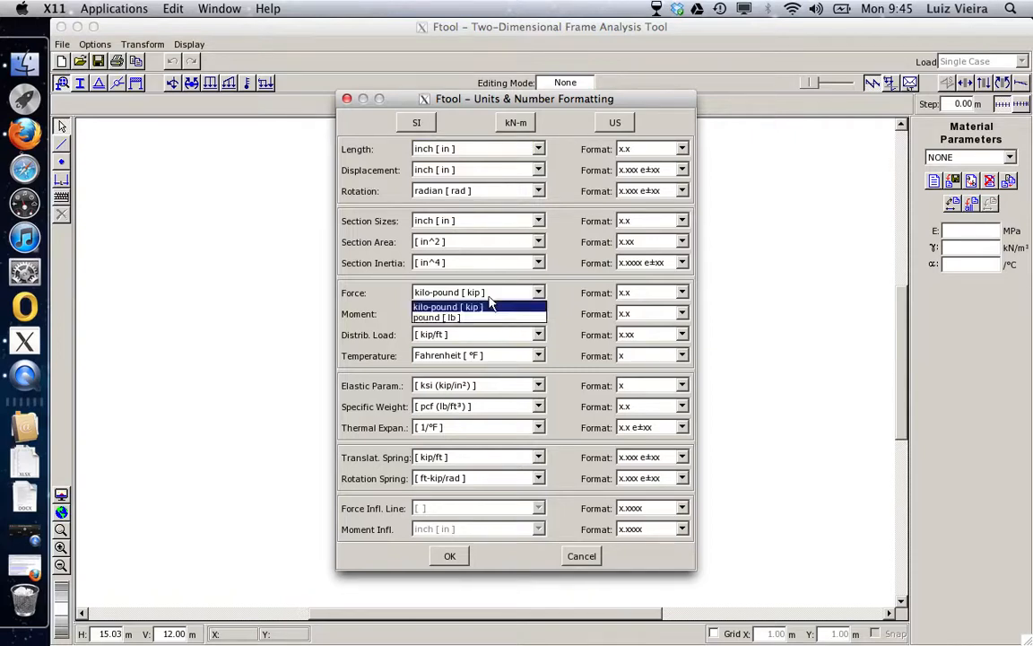
pyautogui.click(481, 319)
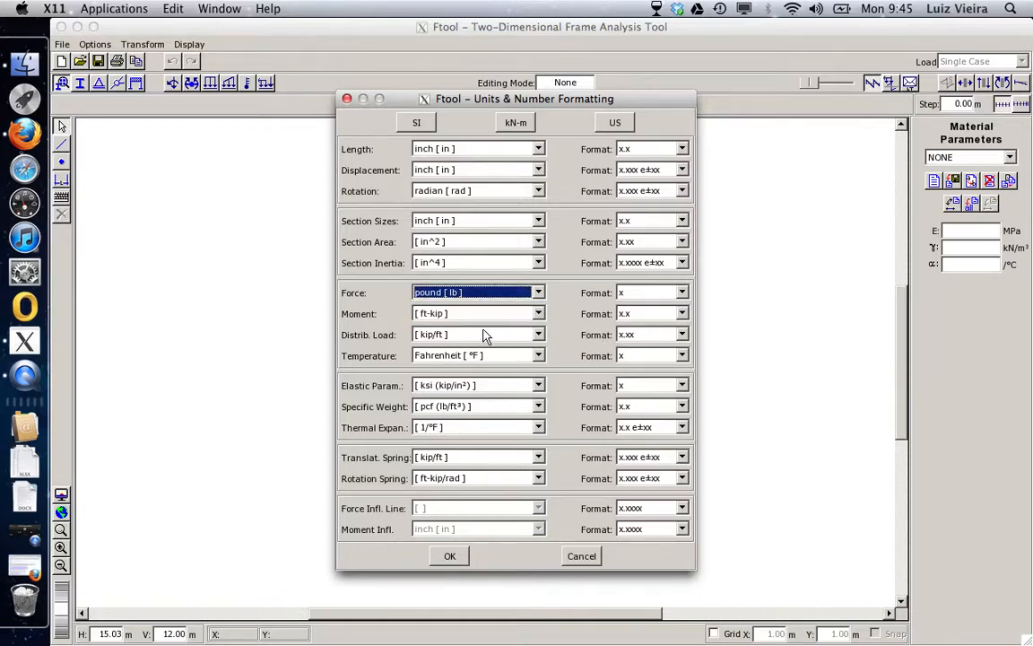
pyautogui.click(481, 392)
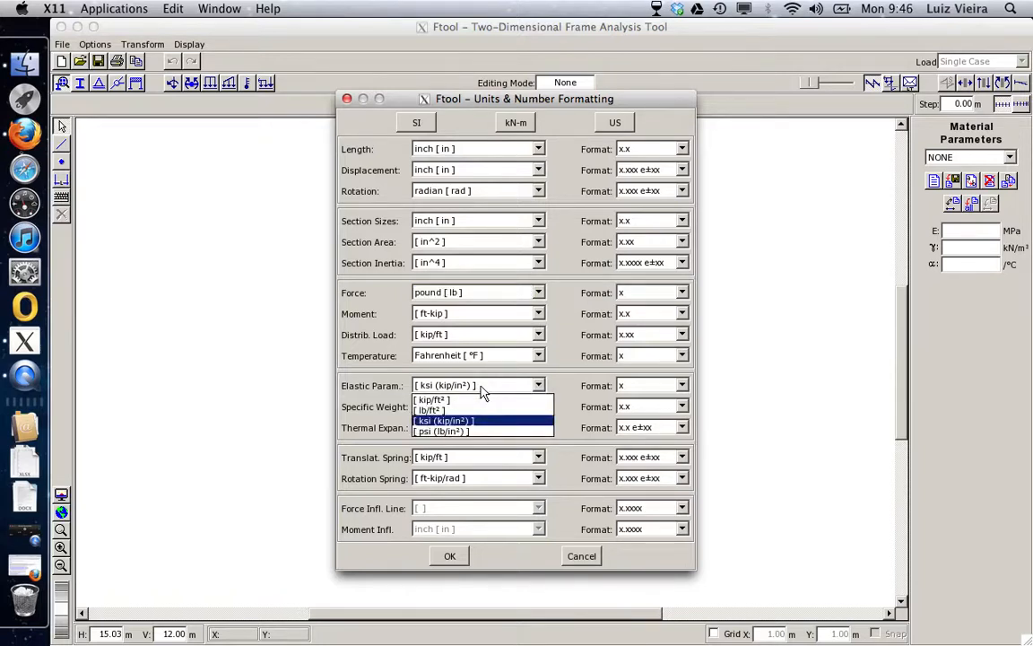
pyautogui.click(480, 431)
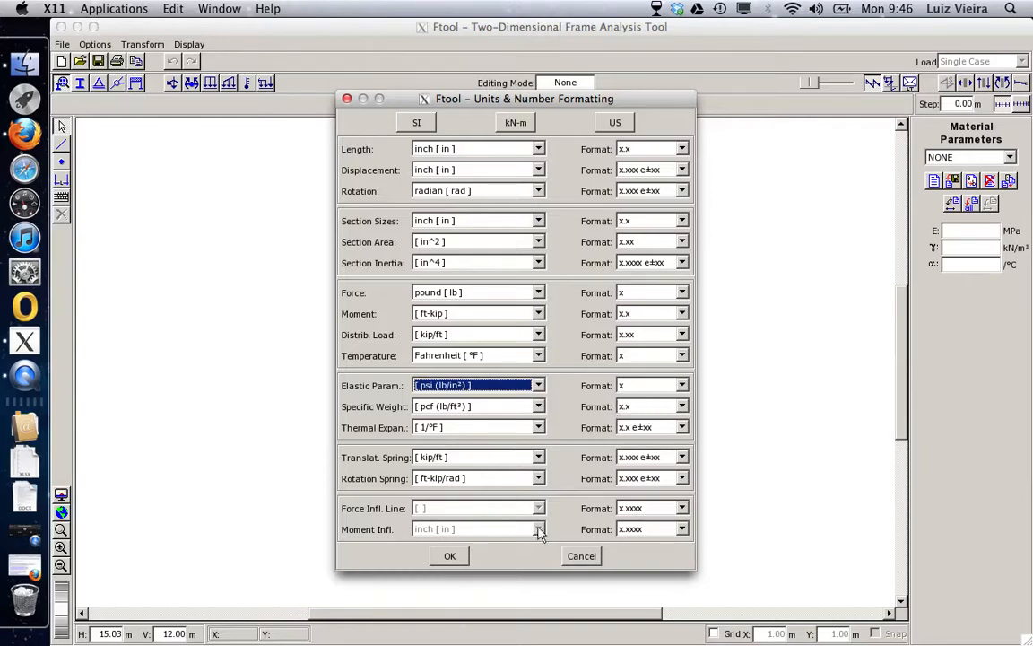
pyautogui.click(448, 557)
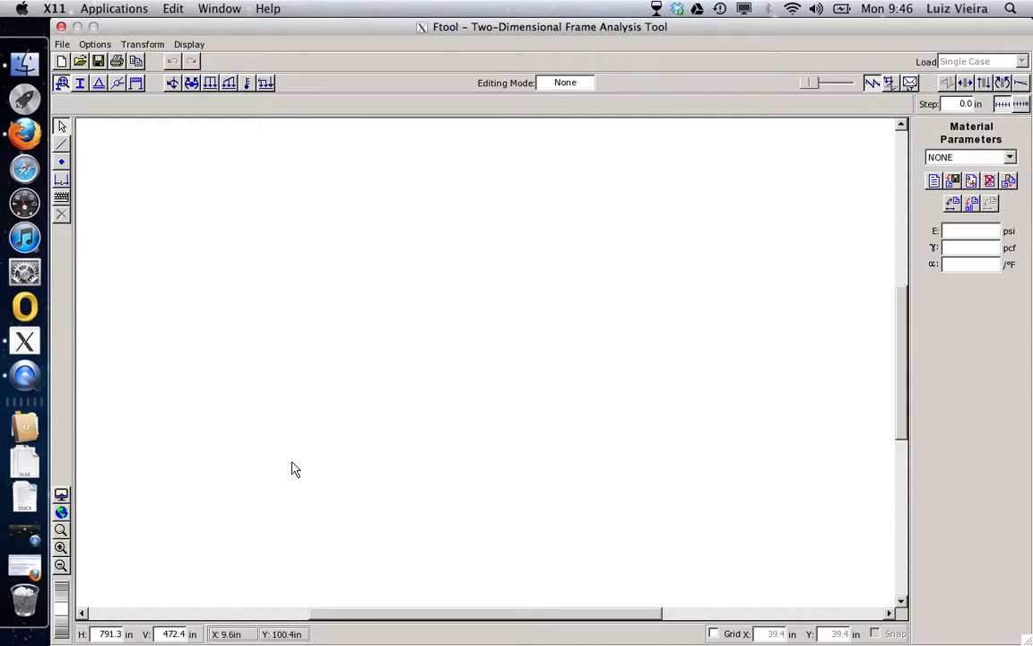
# Turn on the grid with 2 in spacing in X and Y, and enable snapping.
pyautogui.click(713, 634)
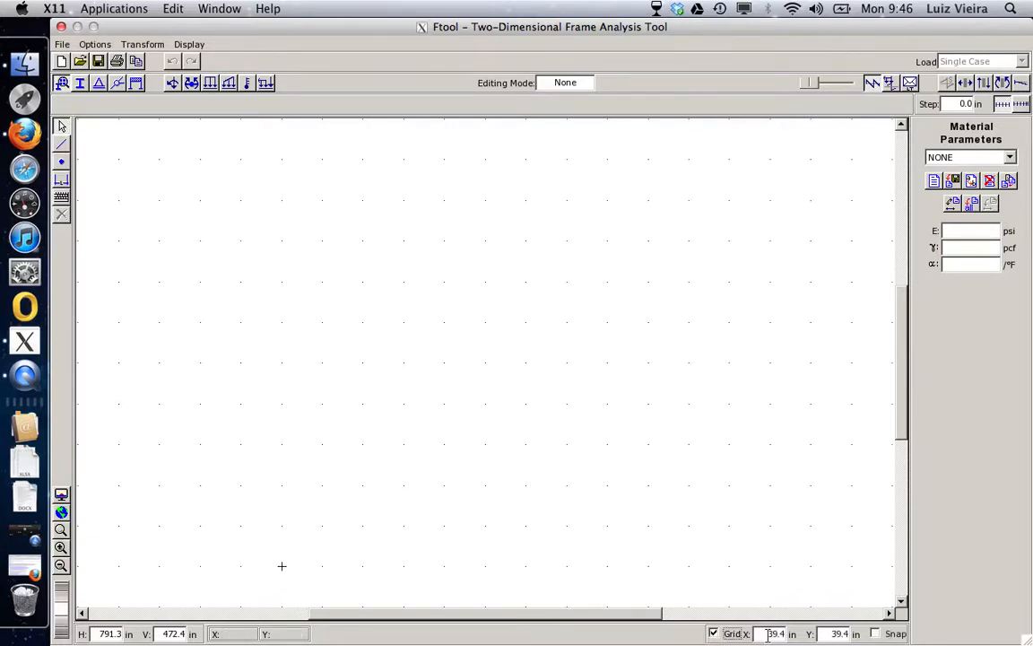
pyautogui.moveTo(767, 634); pyautogui.dragTo(802, 634)
pyautogui.write('2')
pyautogui.press('Return')
pyautogui.moveTo(825, 634); pyautogui.dragTo(865, 634)
pyautogui.write('2')
pyautogui.press('Return')
pyautogui.click(874, 633)
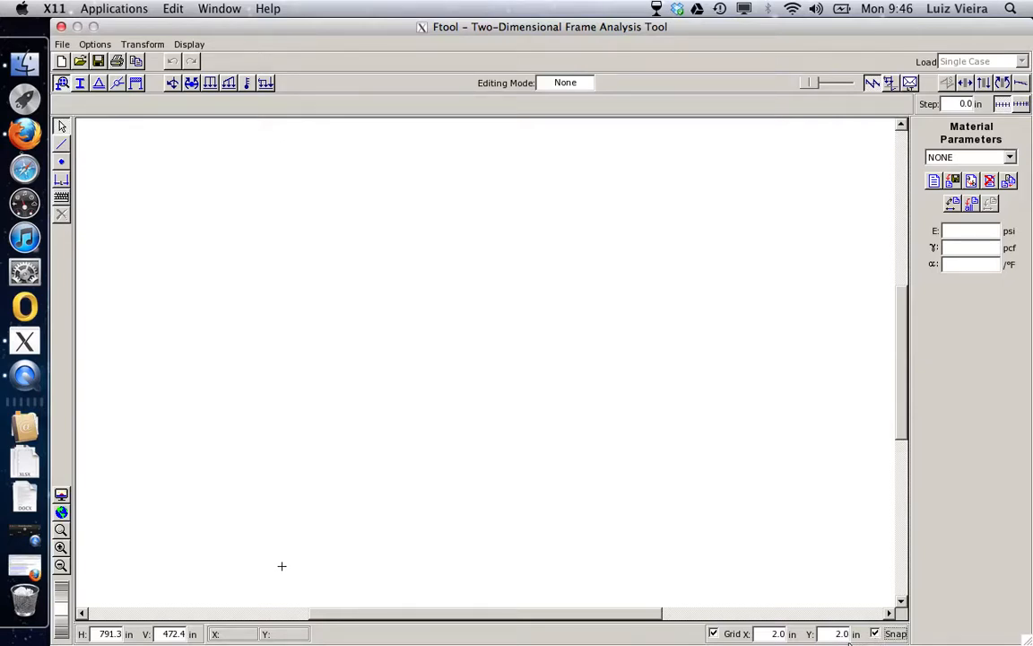
# Enable keyboard coordinate entry and insert a node at X 0.0 in, Y 0.0 in.
pyautogui.click(63, 164)
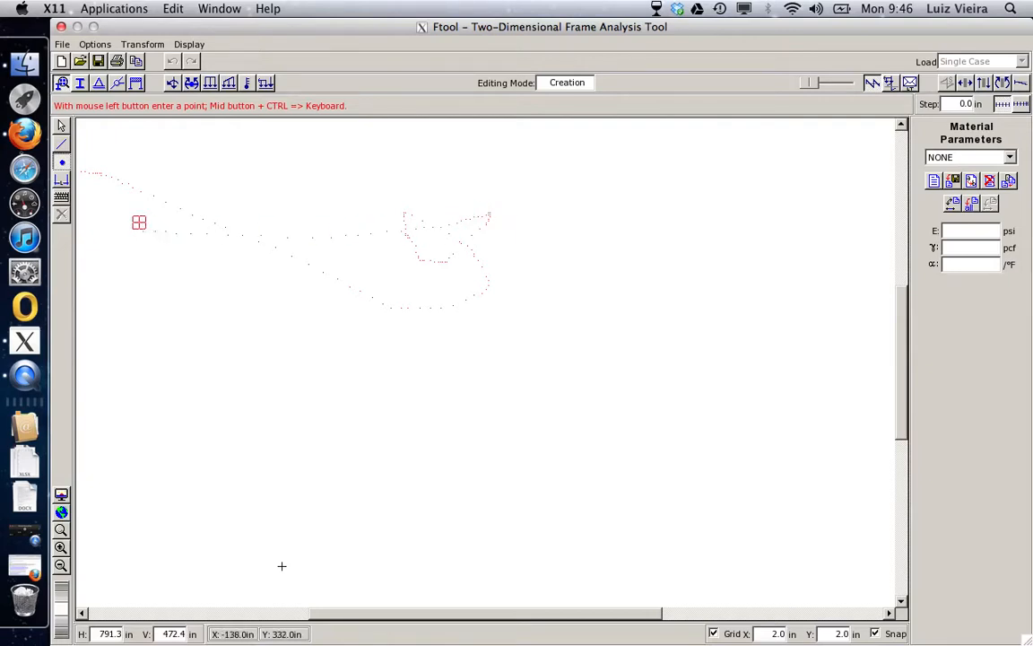
pyautogui.click(61, 201)
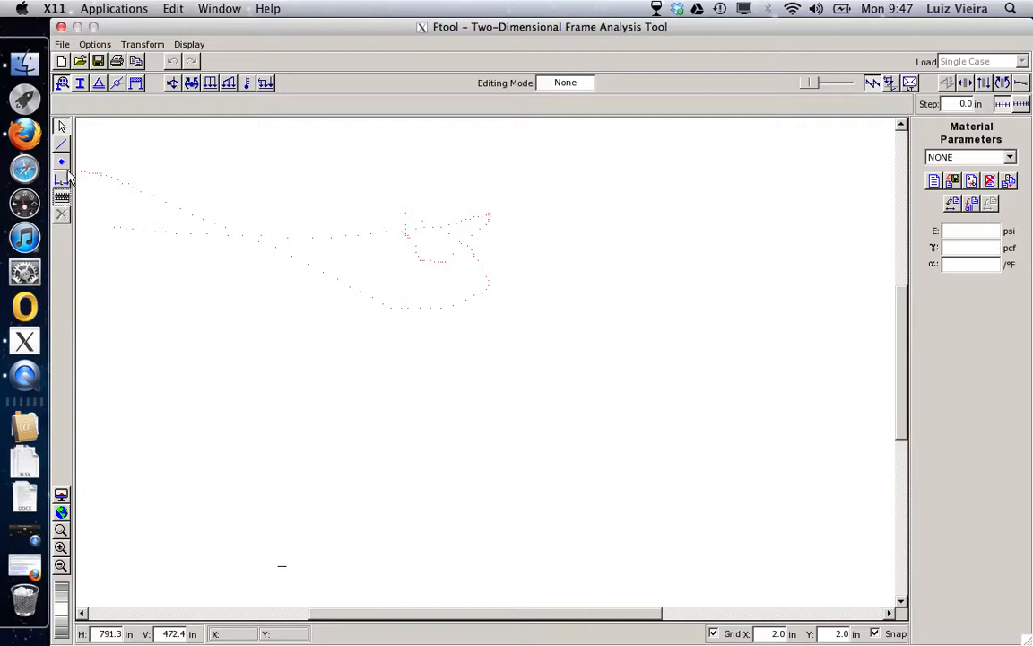
pyautogui.click(62, 162)
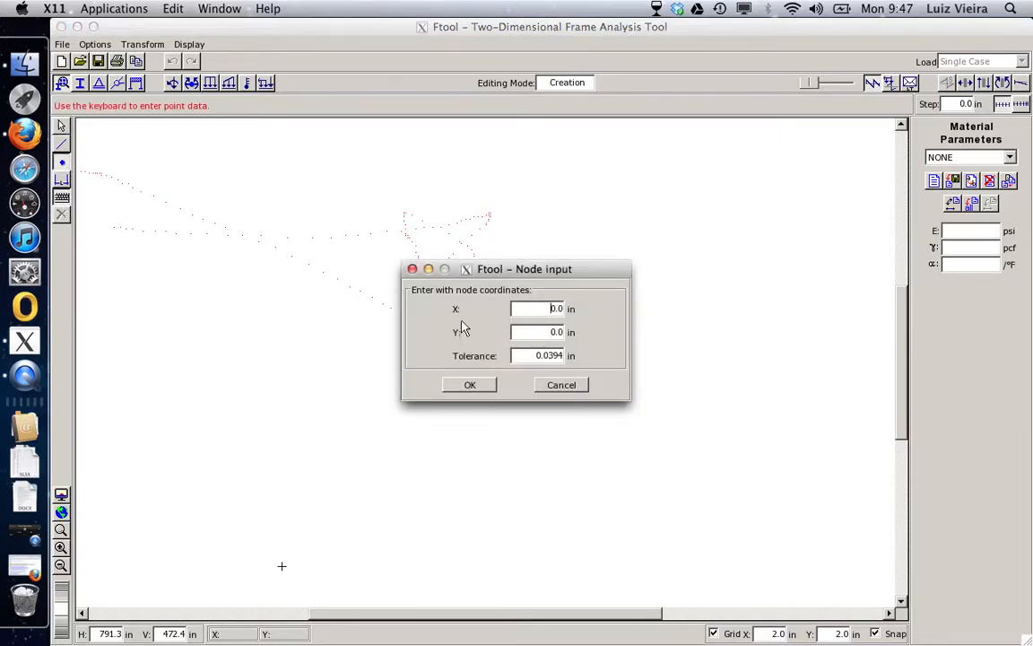
pyautogui.click(485, 387)
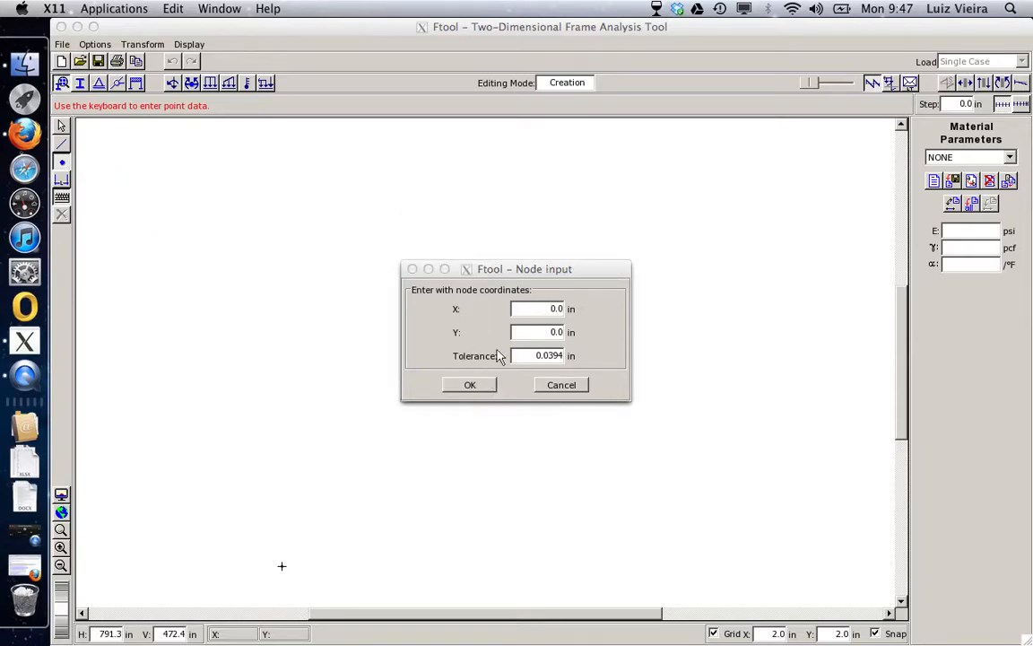
# Insert two more nodes at X 6 in and X 12 in, both at Y 0.0 in, and close node input.
pyautogui.click(550, 309)
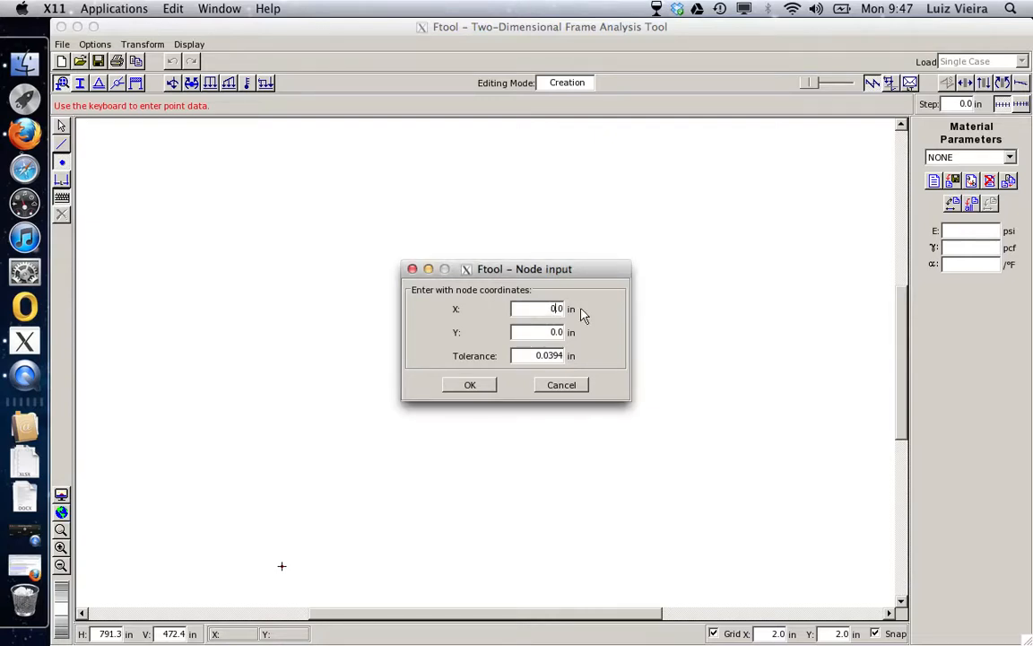
pyautogui.press('BackSpace')
pyautogui.write('6')
pyautogui.click(482, 387)
pyautogui.moveTo(555, 309); pyautogui.dragTo(543, 309)
pyautogui.write('12')
pyautogui.click(453, 392)
pyautogui.click(564, 386)
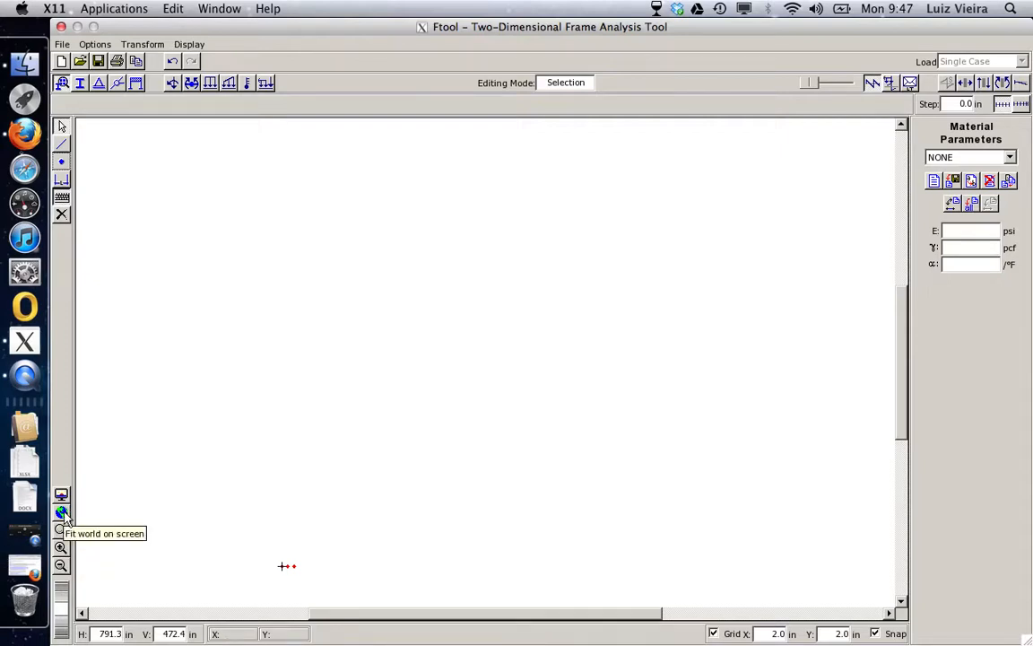
# Draw the two bottom chord members from X 0 to 6 in and from X 6 to 12 in along Y 0.
pyautogui.click(62, 513)
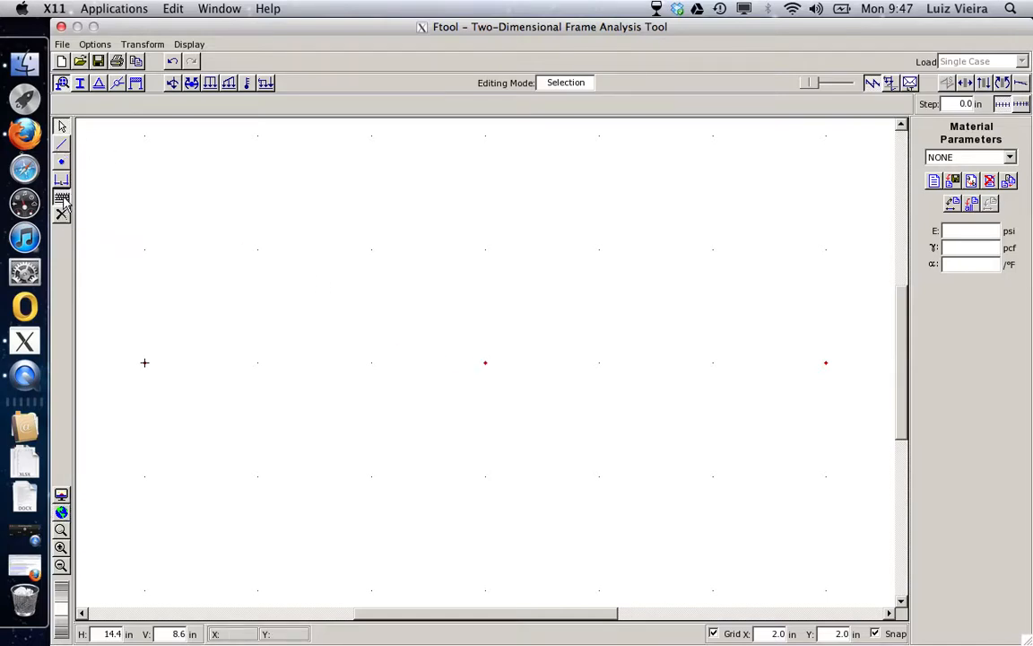
pyautogui.click(61, 146)
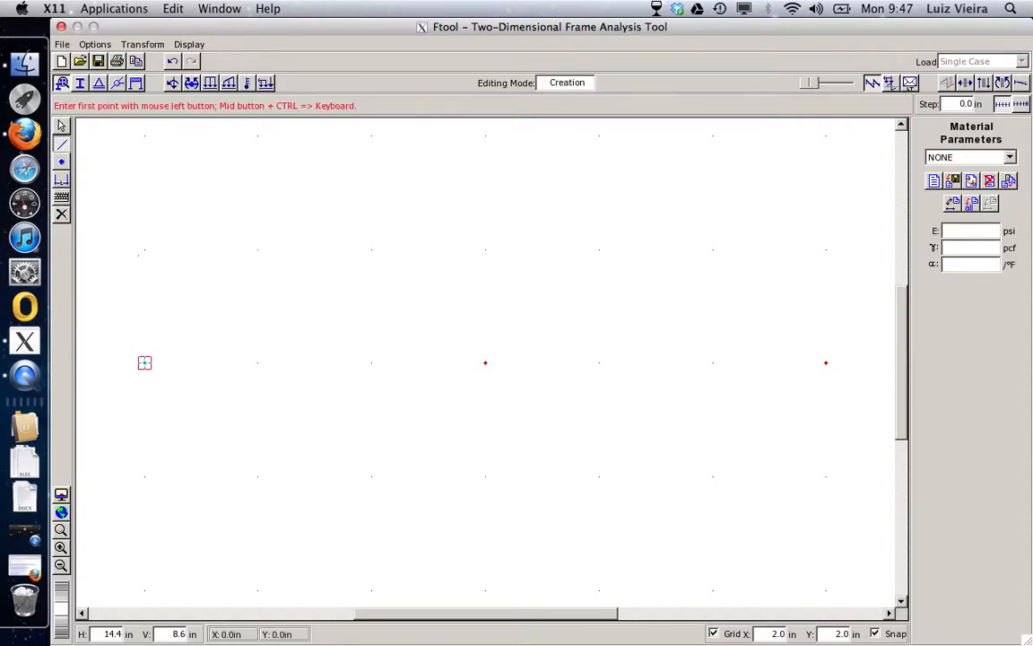
pyautogui.click(145, 362)
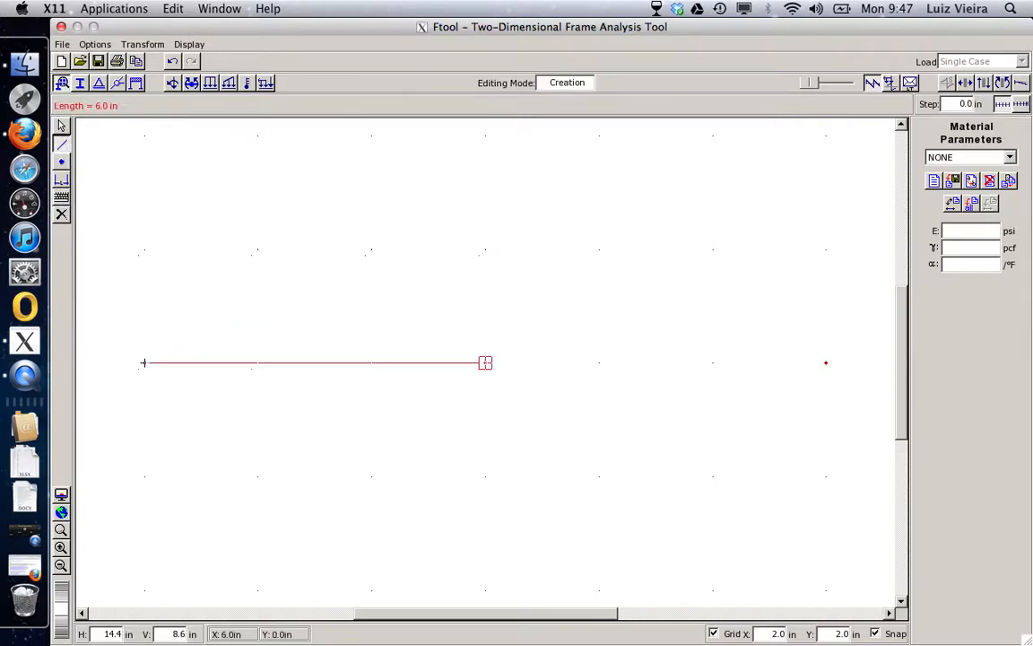
pyautogui.click(485, 362)
pyautogui.click(485, 362)
pyautogui.click(825, 362)
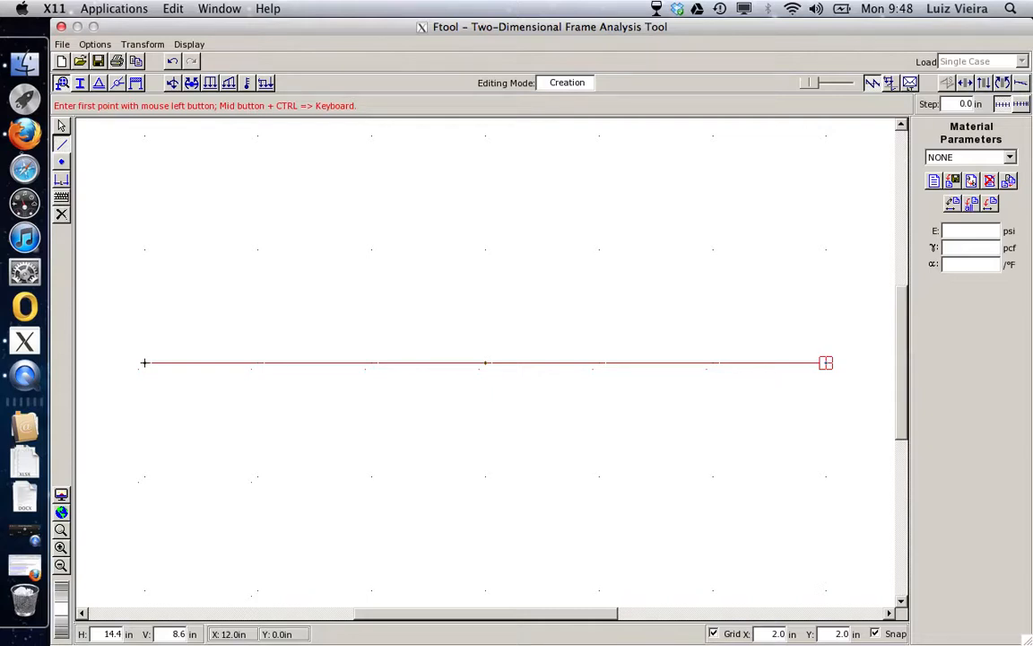
# Draw the two sloping members from both end nodes to an apex at (6, 2) in, plus the central vertical member down to (6, 0).
pyautogui.click(825, 363)
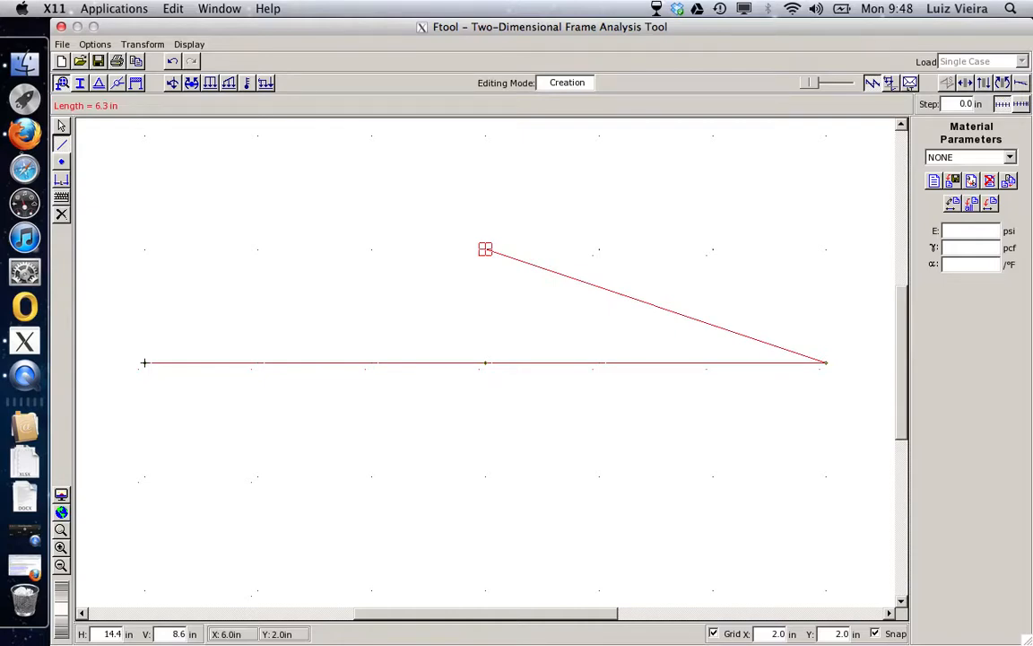
pyautogui.click(485, 248)
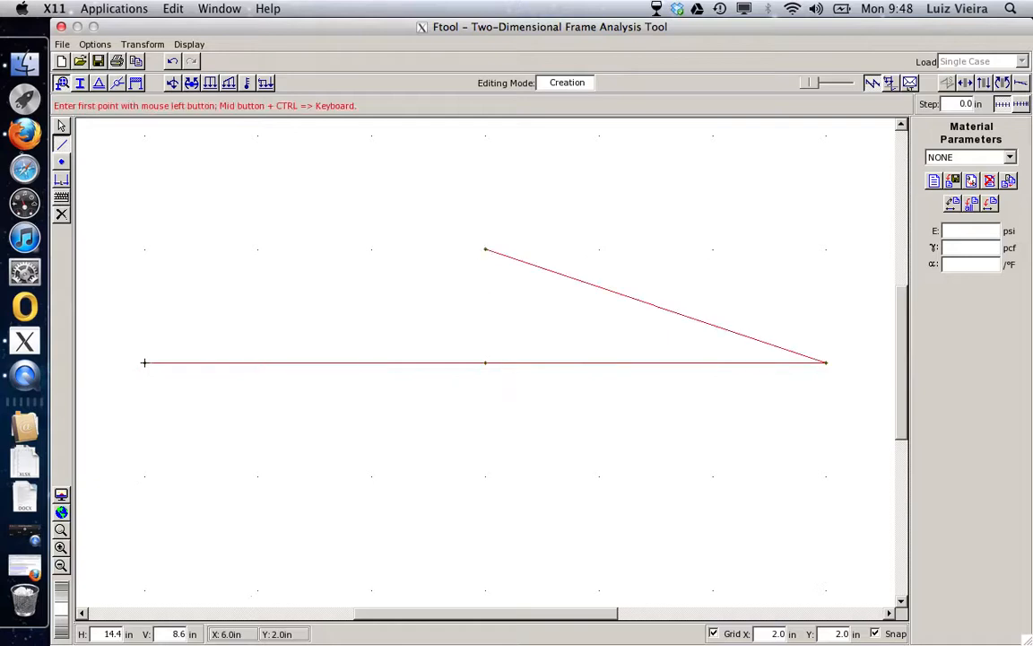
pyautogui.click(485, 249)
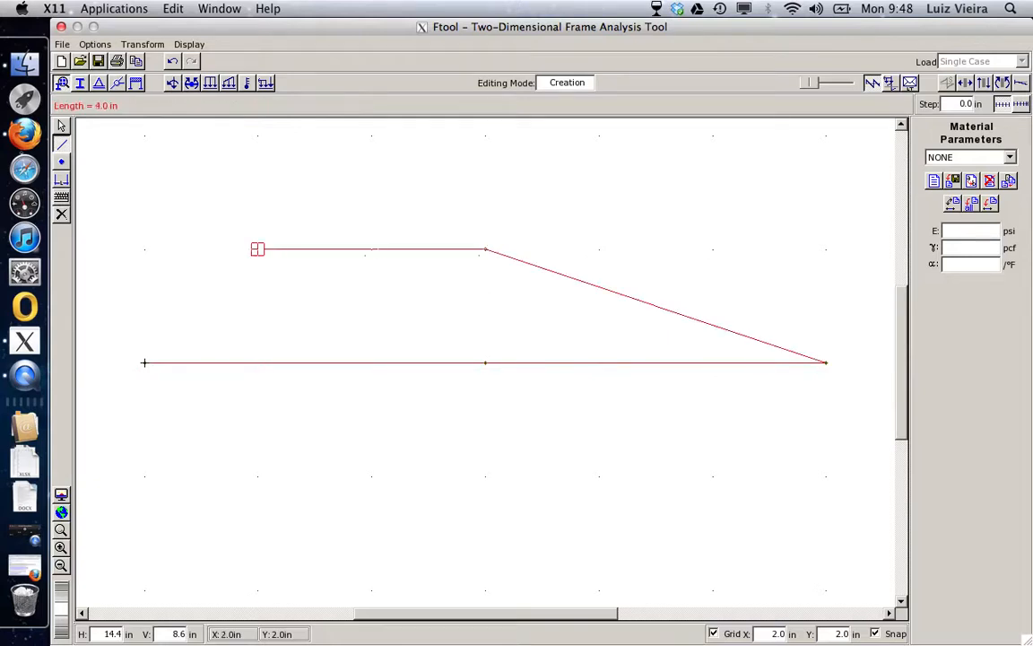
pyautogui.click(144, 362)
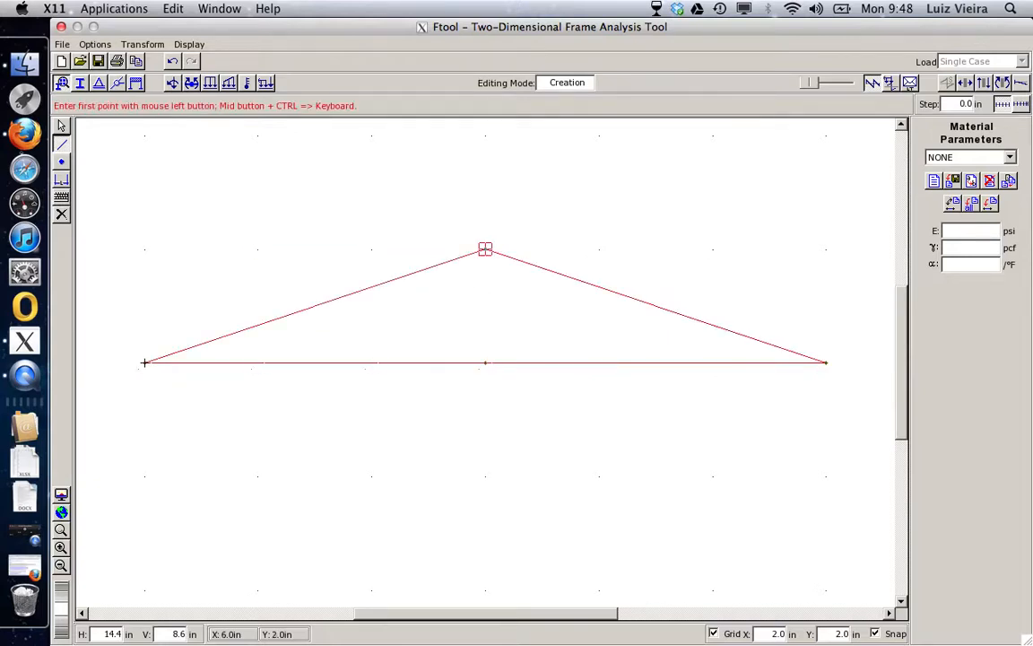
pyautogui.click(485, 248)
pyautogui.click(485, 362)
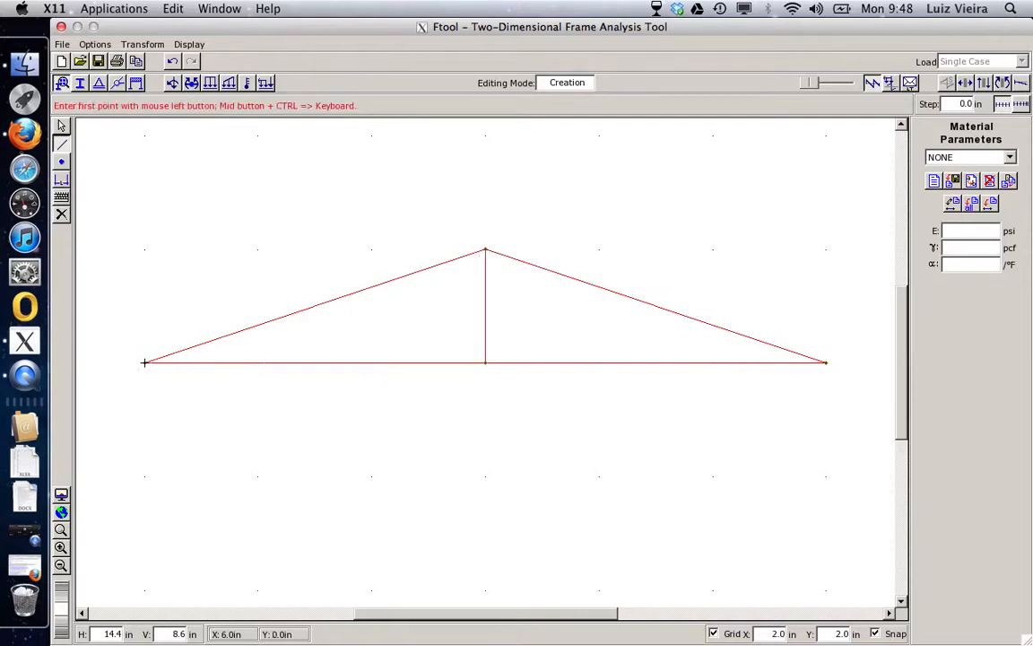
pyautogui.click(63, 127)
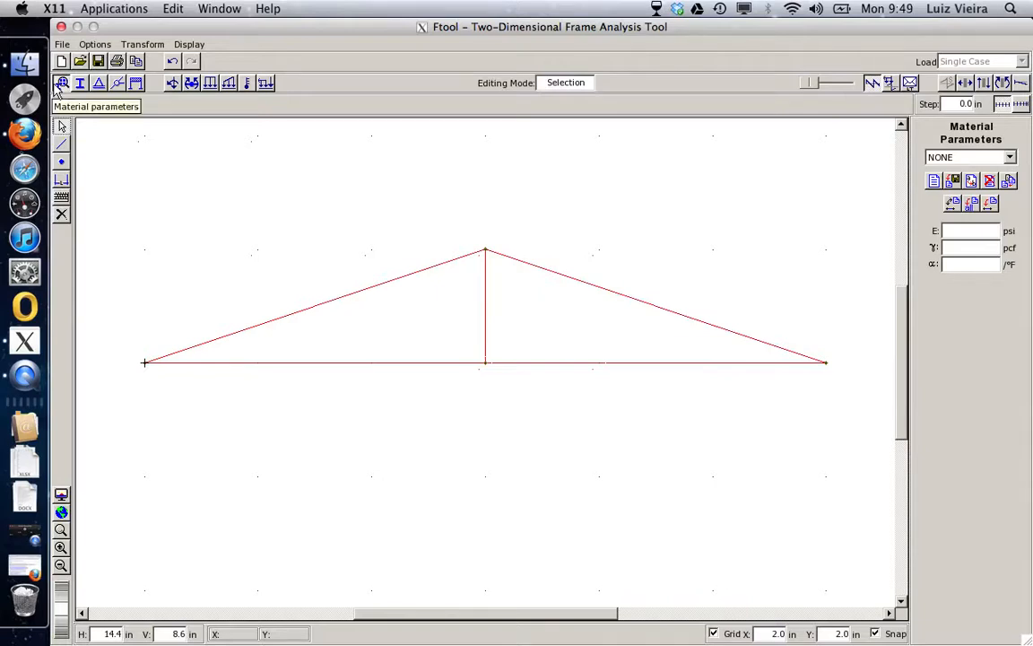
# Create a Generic Isotropic material labelled "pasta".
pyautogui.click(60, 85)
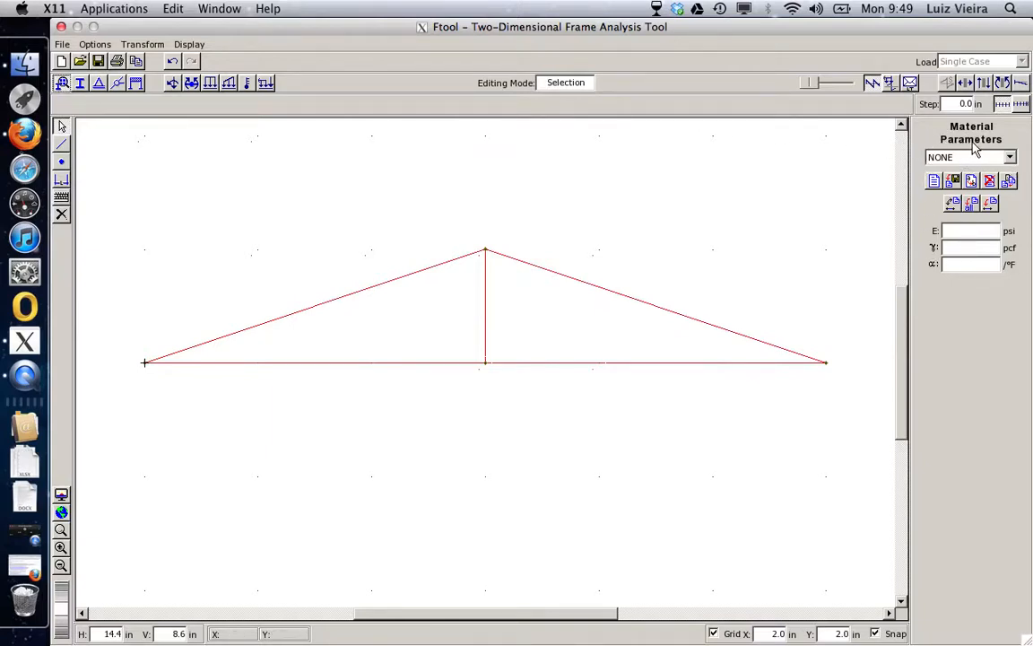
pyautogui.click(937, 183)
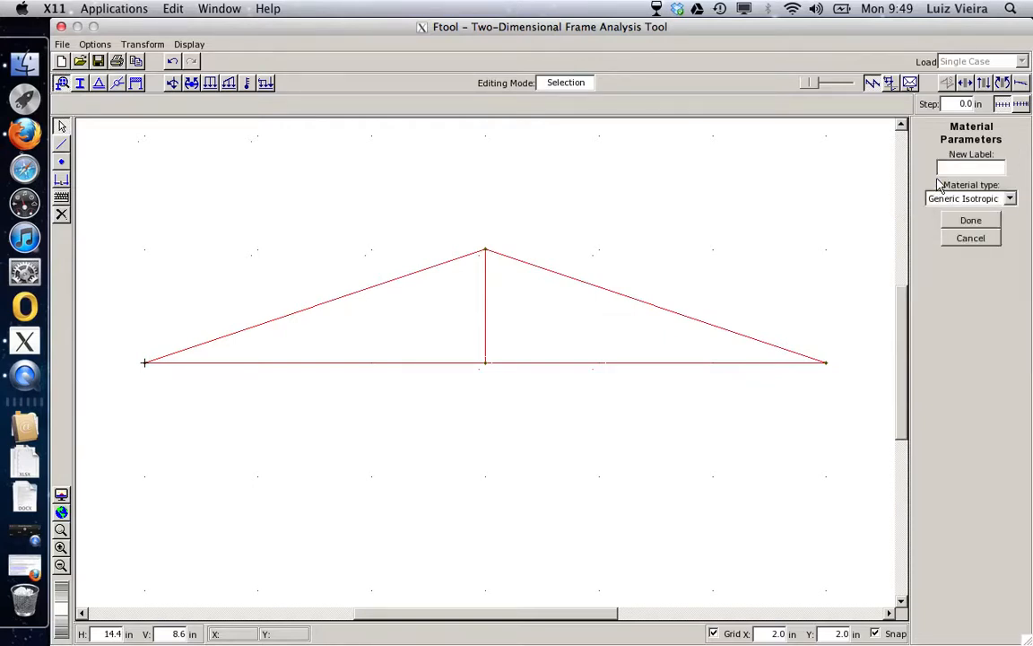
pyautogui.write('pasta')
pyautogui.click(970, 221)
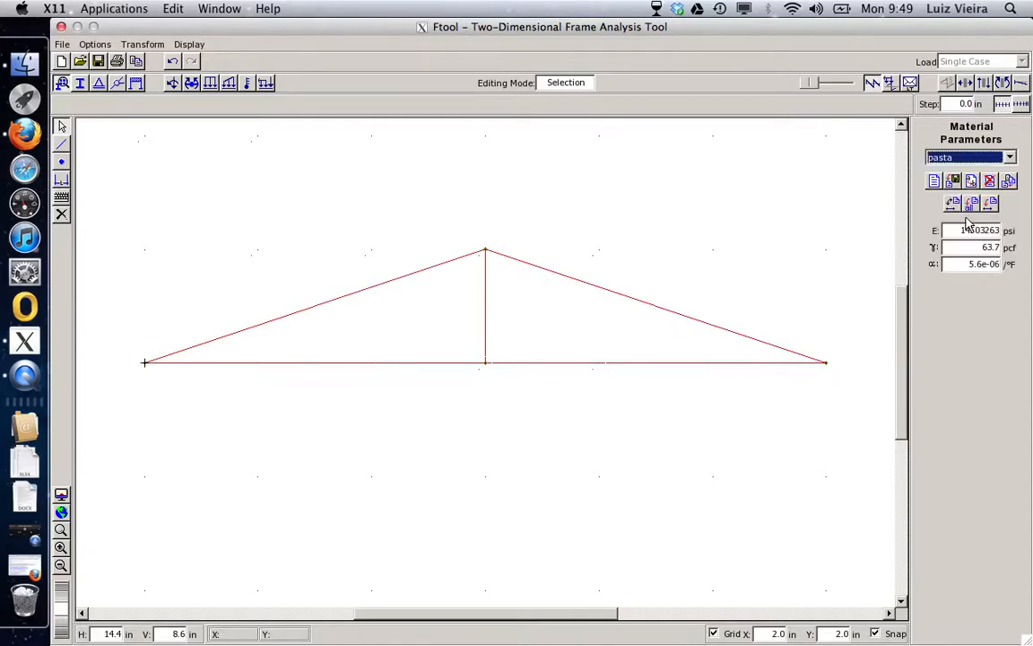
# Set the pasta material's elastic modulus E to 35000 psi and apply the material to all members.
pyautogui.doubleClick(956, 230)
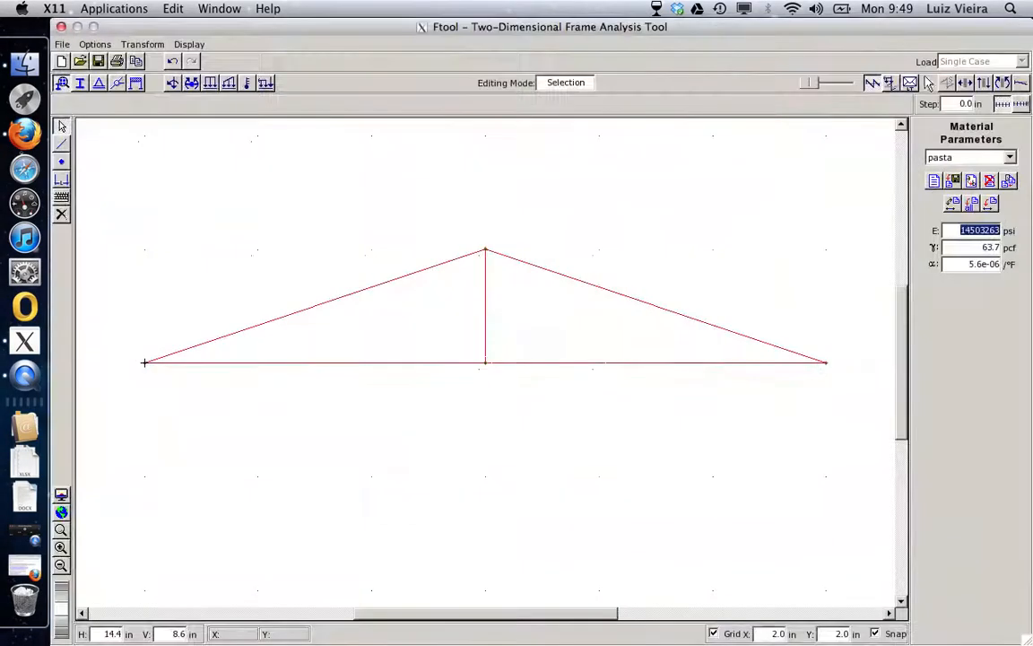
pyautogui.write('35')
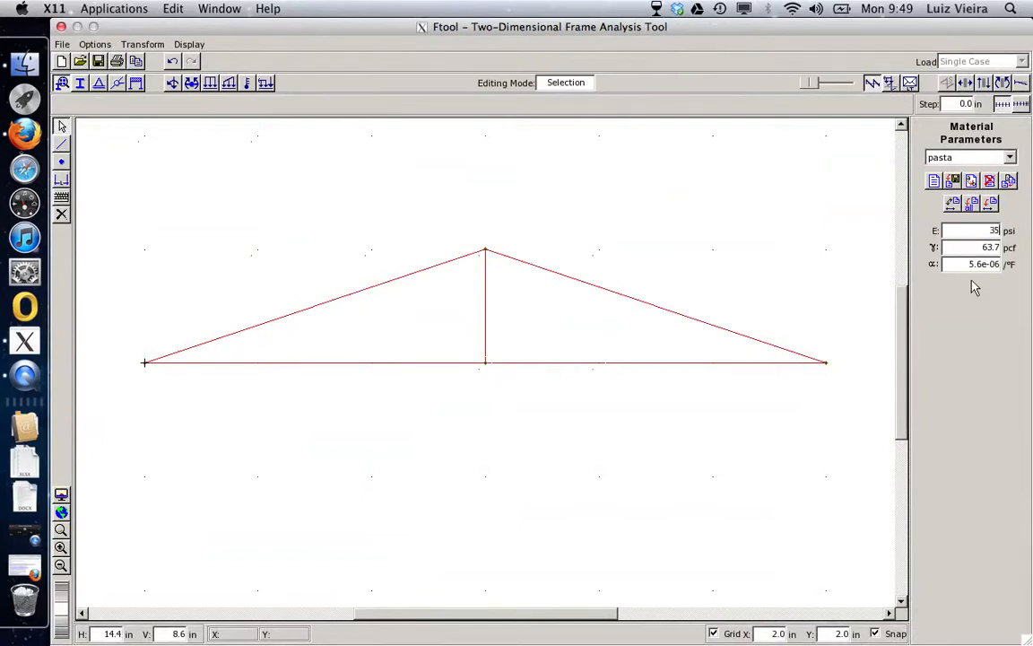
pyautogui.write('000')
pyautogui.click(973, 205)
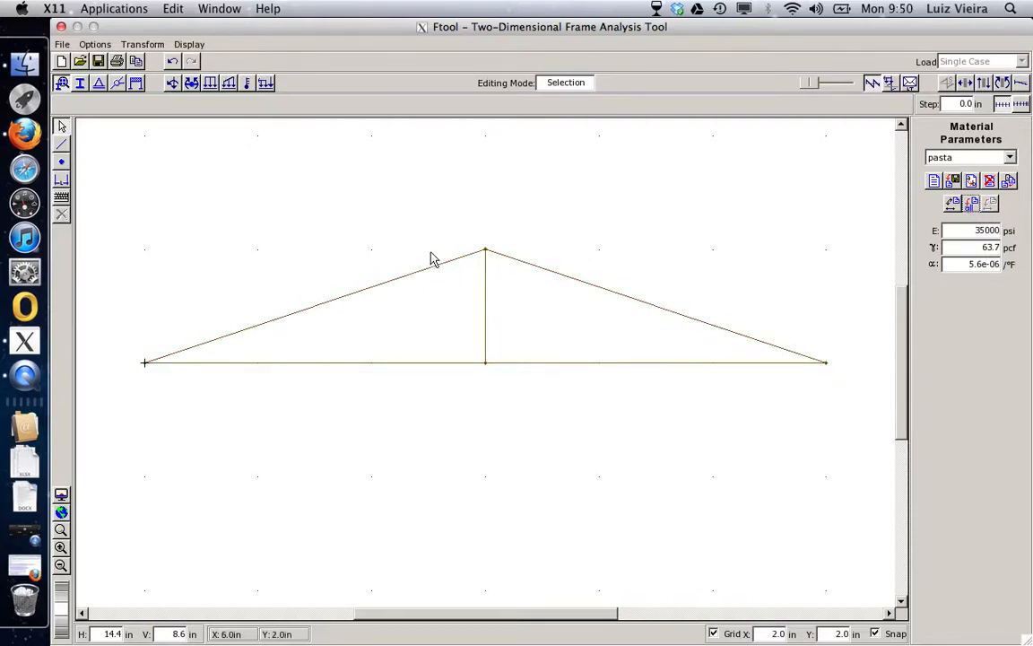
pyautogui.click(950, 247)
pyautogui.press('Tab')
# Create a section property labelled "rec" with the Rectangle section type.
pyautogui.click(79, 85)
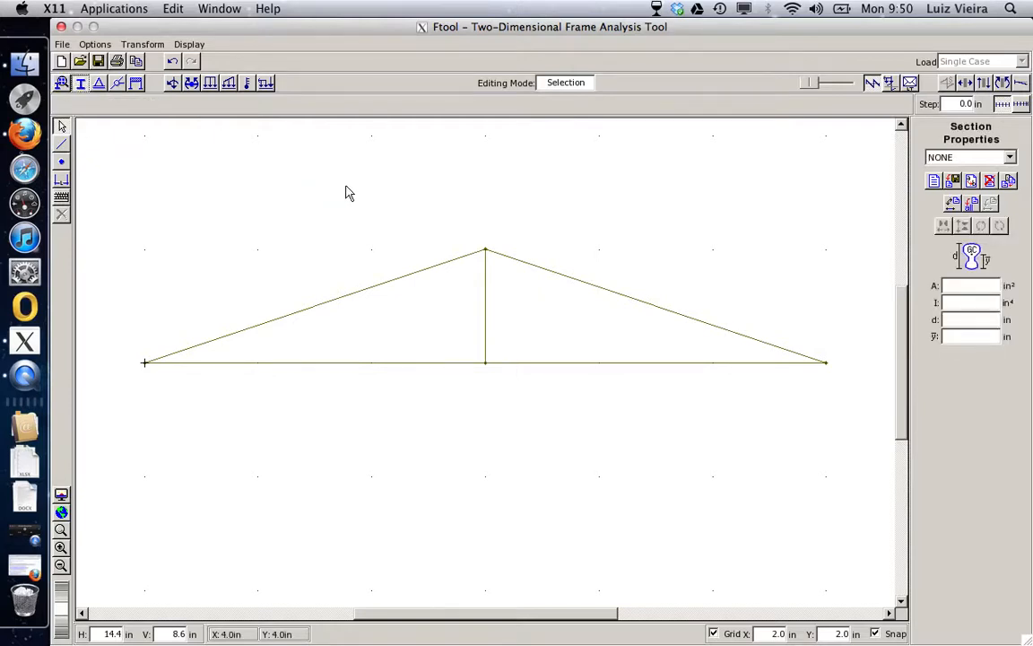
pyautogui.click(933, 181)
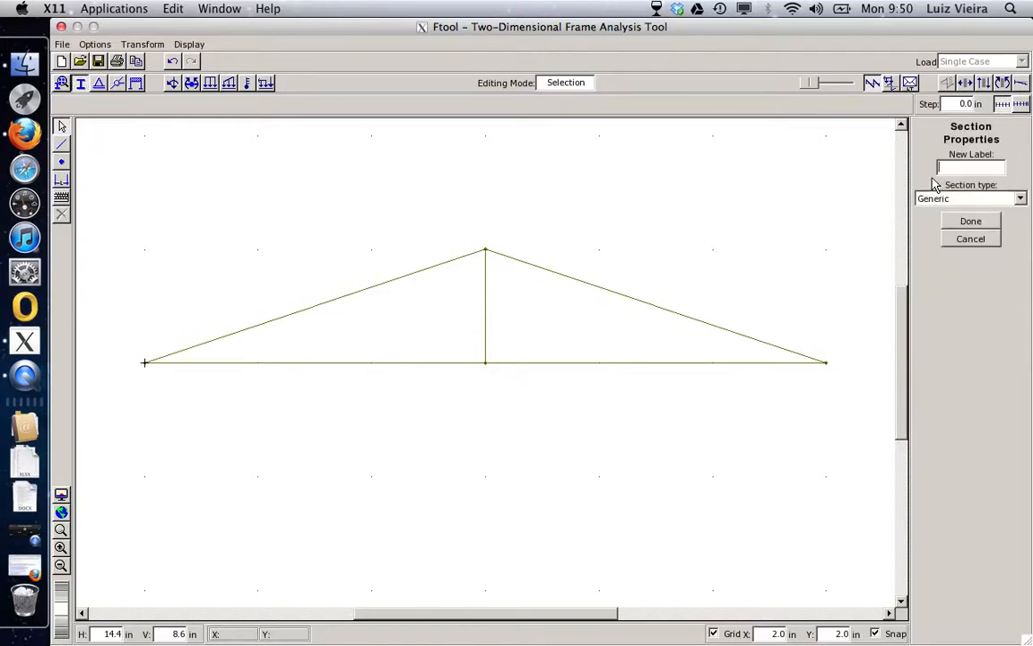
pyautogui.write('rec')
pyautogui.click(982, 200)
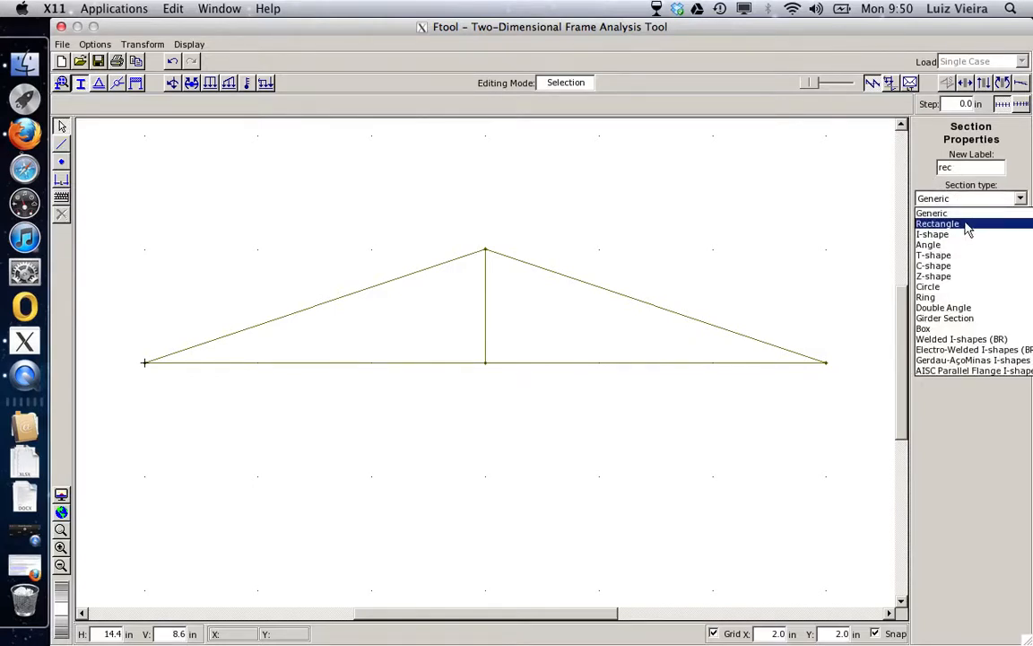
pyautogui.click(965, 224)
pyautogui.click(951, 221)
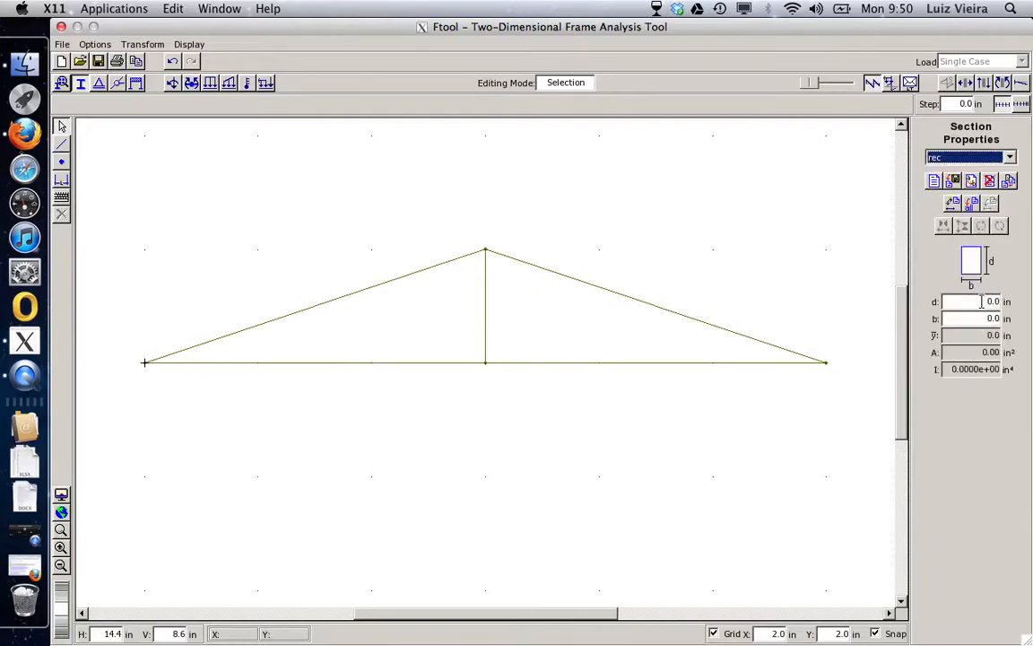
# Set the rec section's depth d to 0.3 in and width b to 0.25 in, and apply it to all members.
pyautogui.click(970, 302)
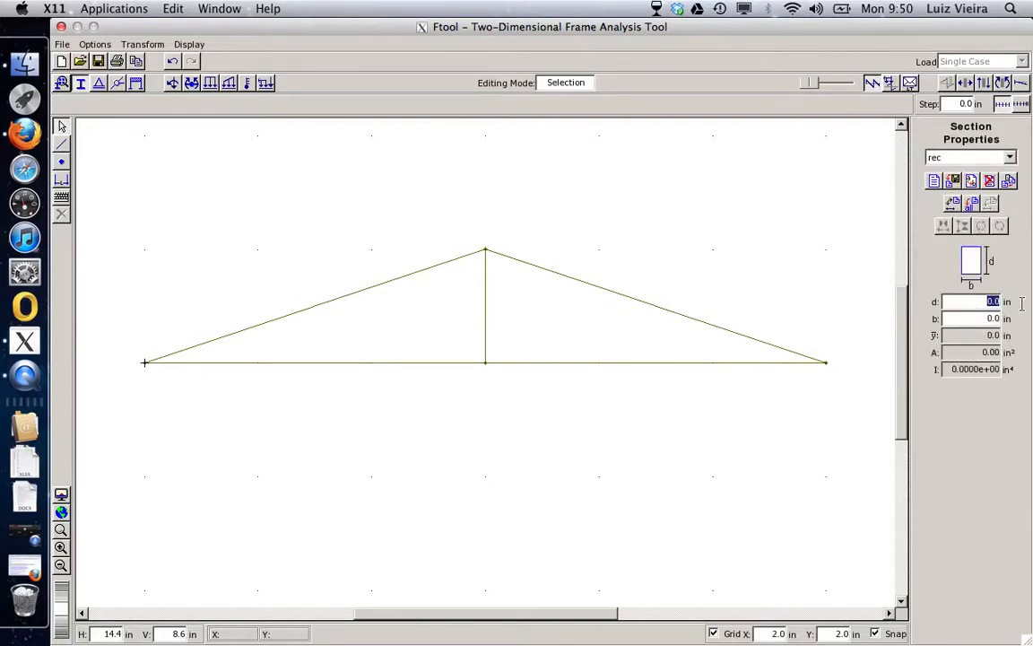
pyautogui.write('0.')
pyautogui.write('3')
pyautogui.press('Tab')
pyautogui.write('0.25')
pyautogui.press('Return')
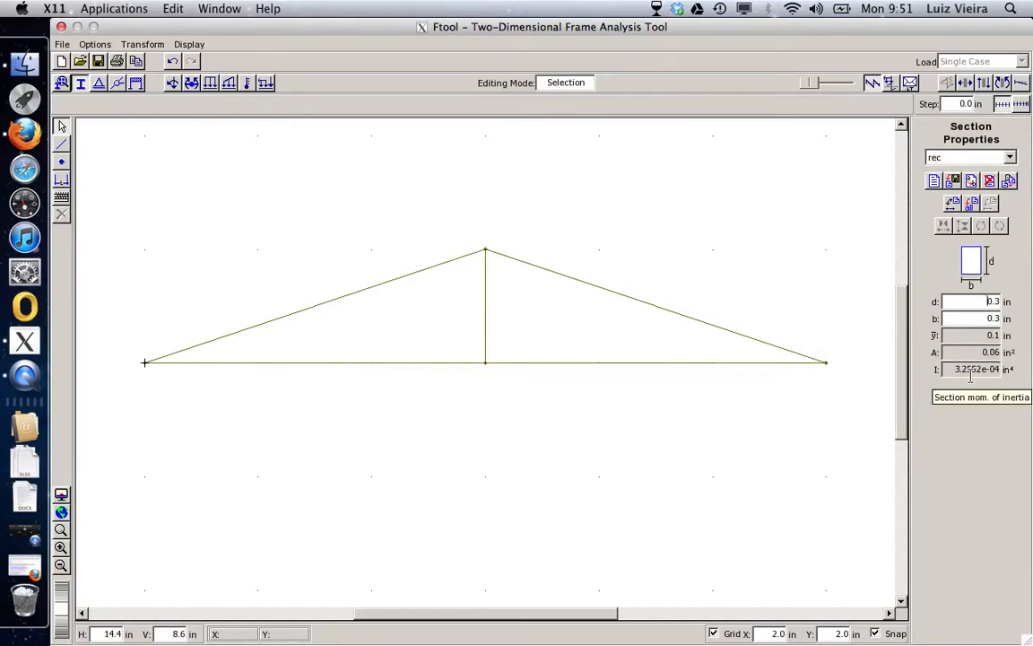
pyautogui.click(972, 205)
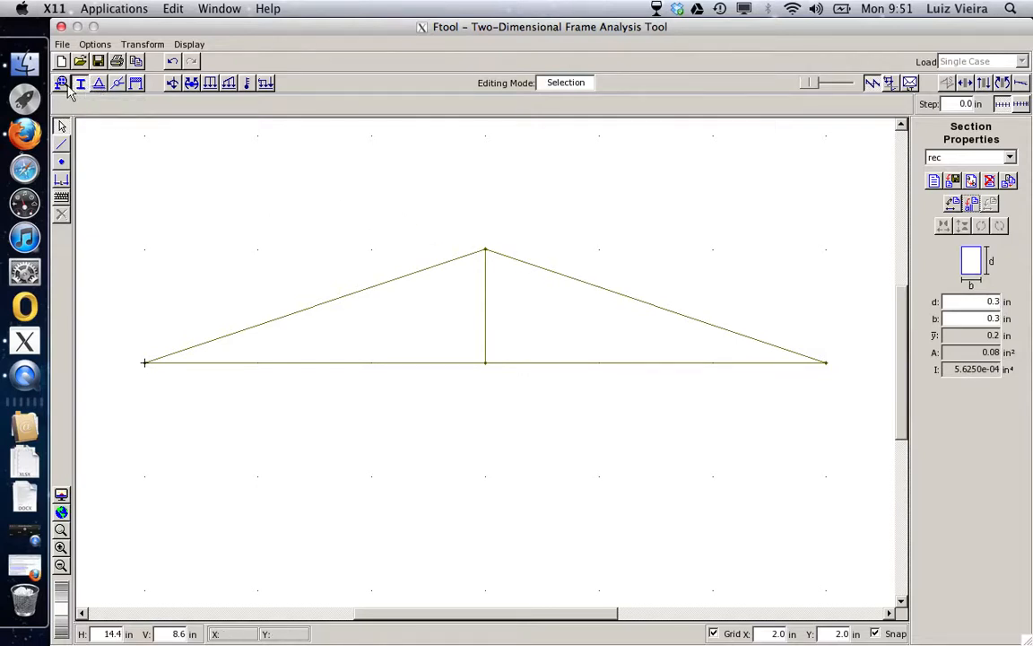
# Apply a pinned support to the node at (0, 0), fixing X and Y displacement with rotation free.
pyautogui.click(100, 86)
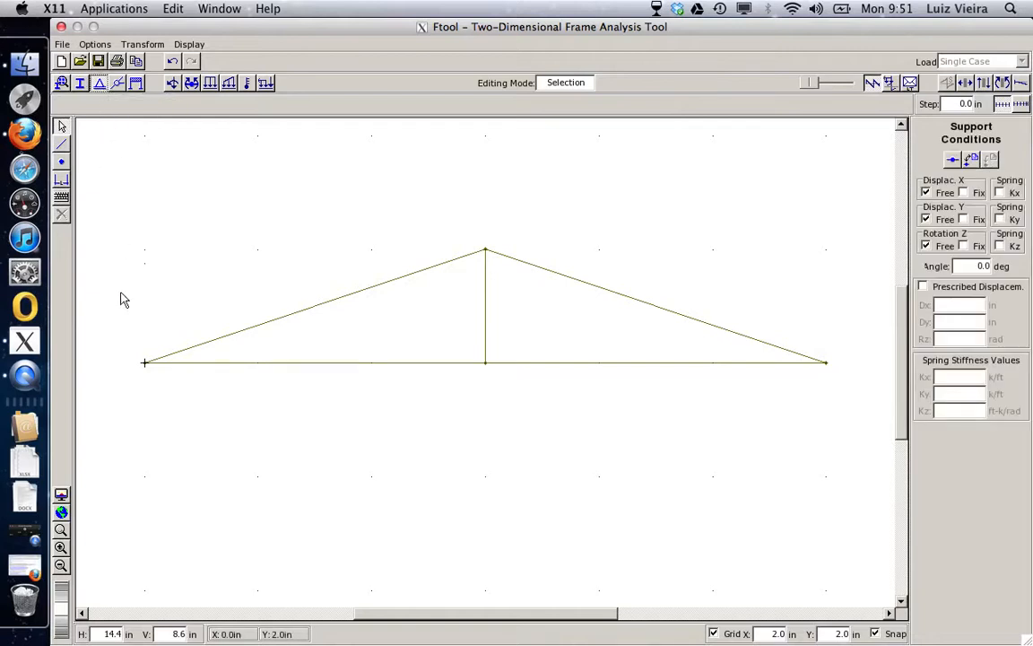
pyautogui.moveTo(125, 324); pyautogui.dragTo(178, 413)
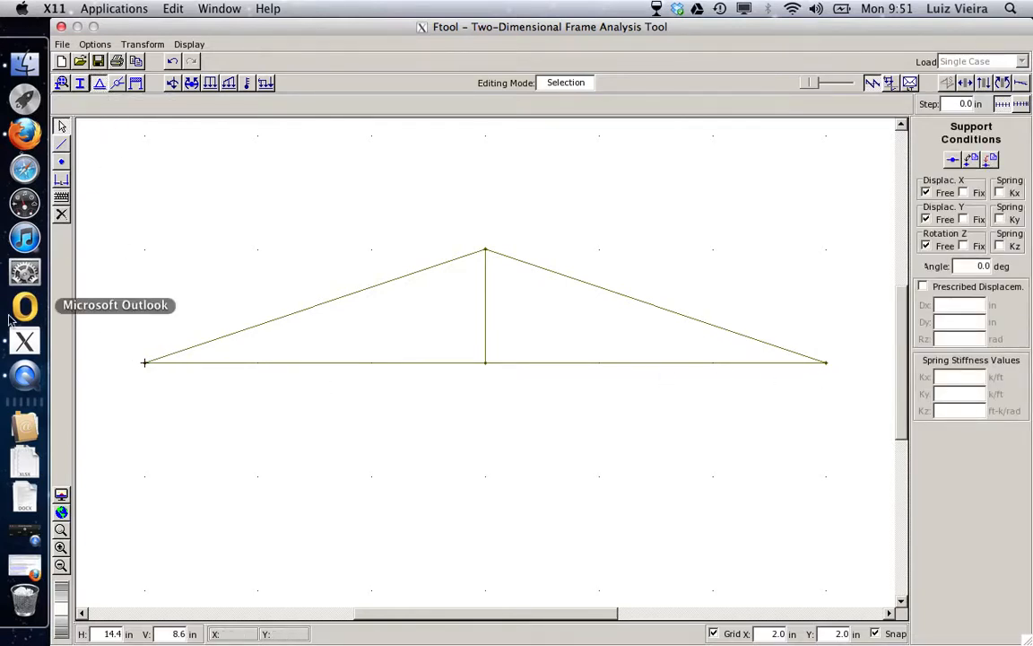
pyautogui.click(964, 193)
pyautogui.click(964, 218)
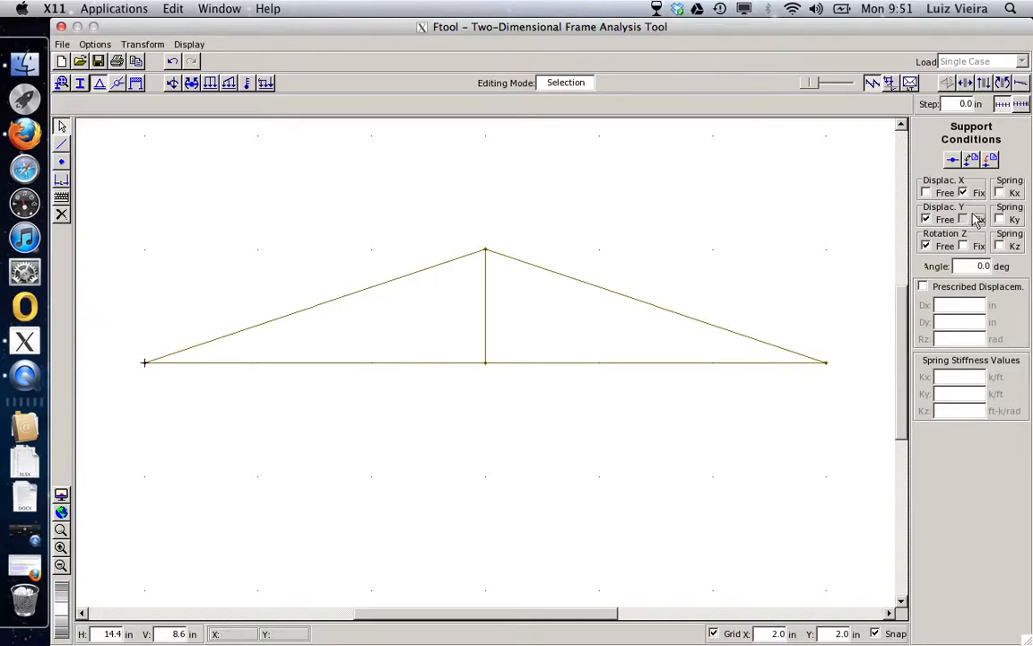
pyautogui.click(993, 161)
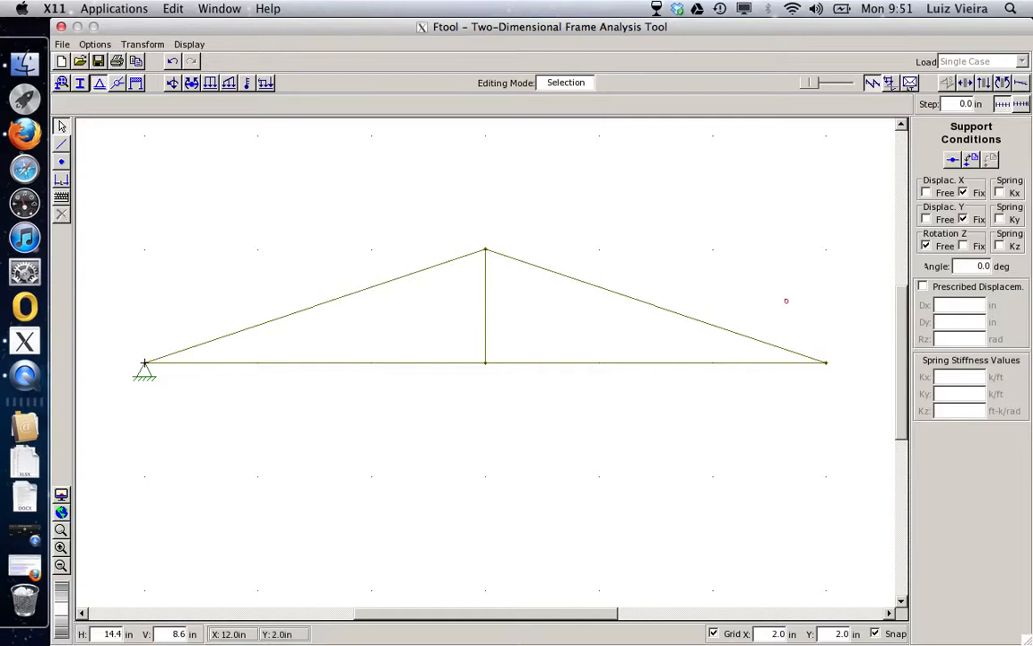
# Apply a roller support to the node at (12, 0), with X displacement free and Y displacement fixed.
pyautogui.moveTo(785, 299); pyautogui.dragTo(866, 410)
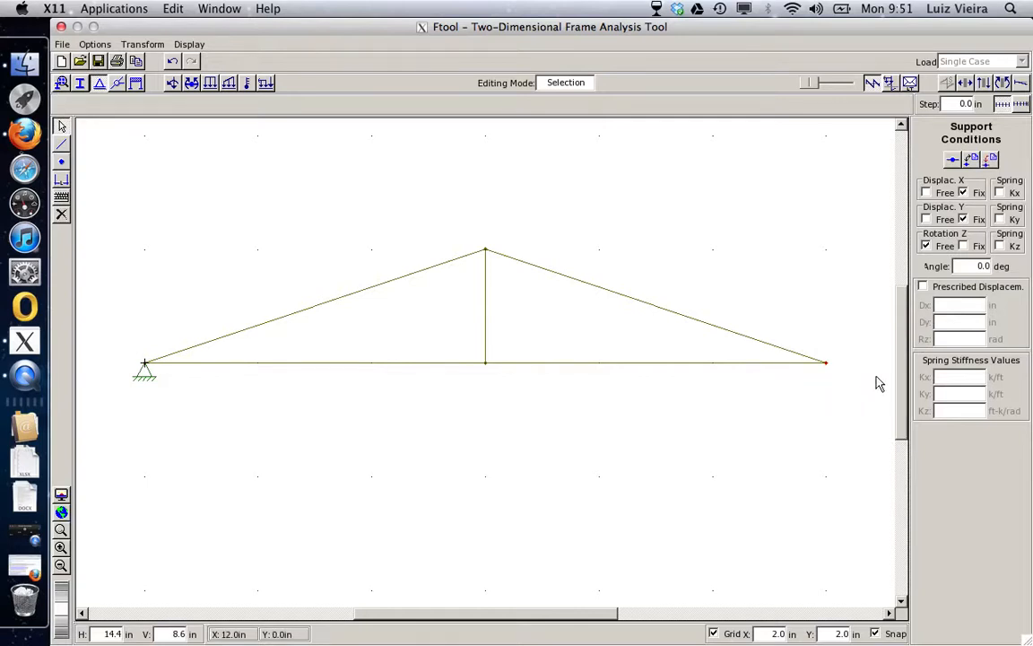
pyautogui.click(926, 193)
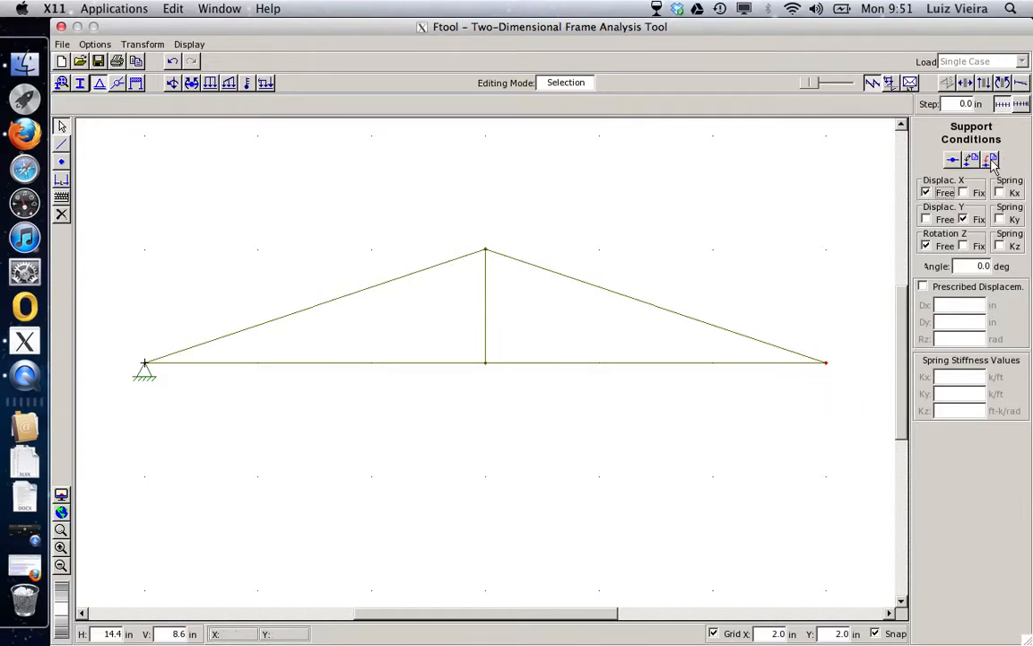
pyautogui.click(992, 159)
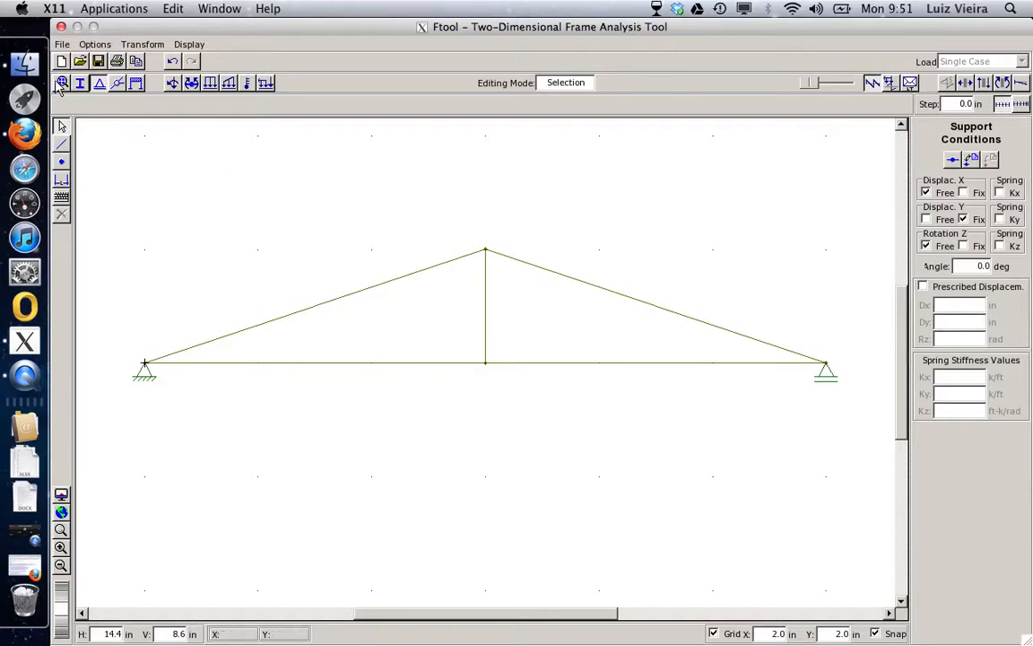
# Release rotation at all four truss nodes by applying hinges to them.
pyautogui.click(117, 85)
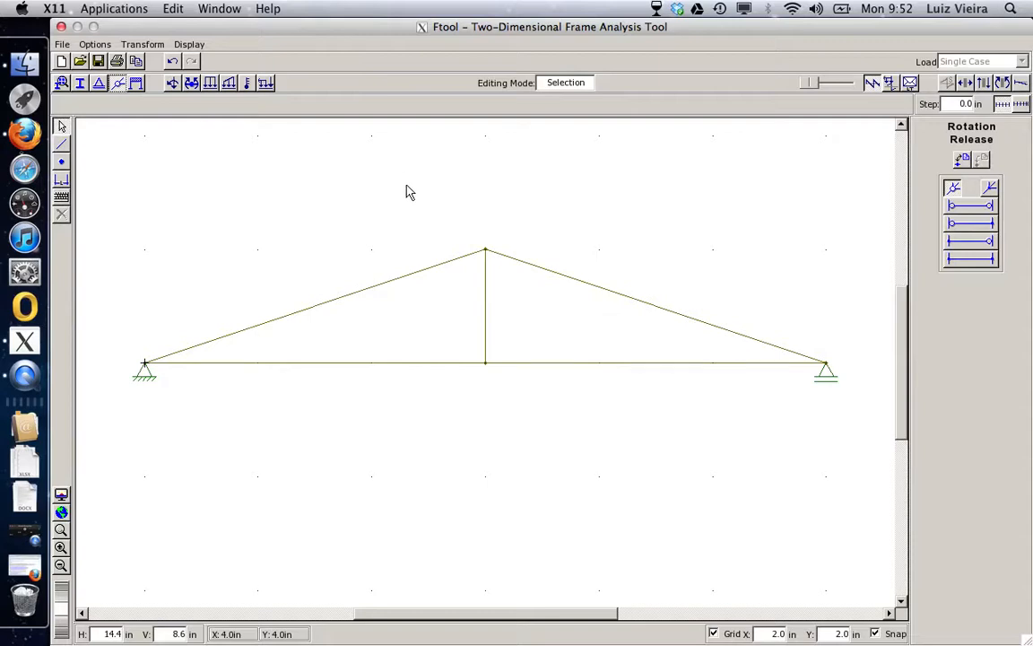
pyautogui.moveTo(424, 208); pyautogui.dragTo(538, 284)
pyautogui.moveTo(438, 214); pyautogui.dragTo(552, 295)
pyautogui.moveTo(447, 345); pyautogui.dragTo(543, 362)
pyautogui.moveTo(779, 330); pyautogui.dragTo(885, 374)
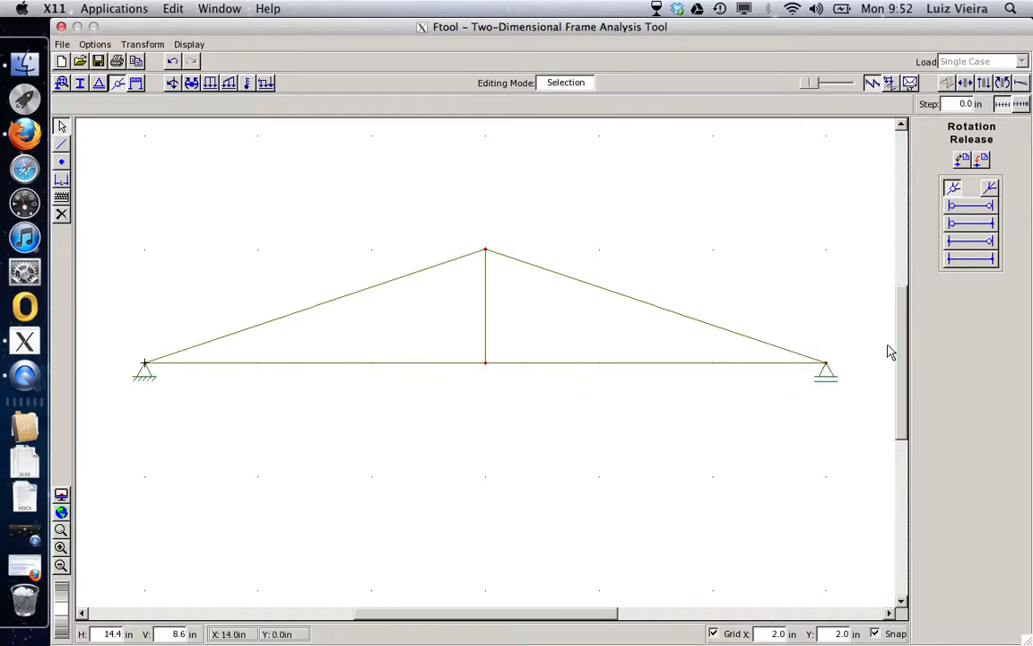
pyautogui.click(983, 159)
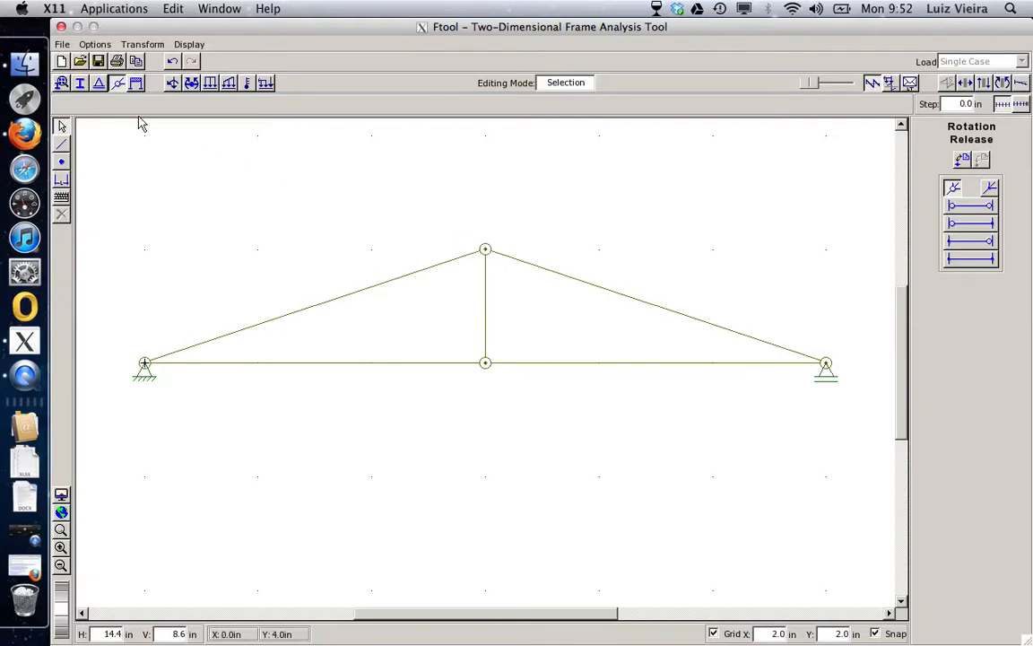
# Create a nodal load labelled 120 with Fy set to -120 lb and apply it to the node at (6, 0).
pyautogui.click(173, 84)
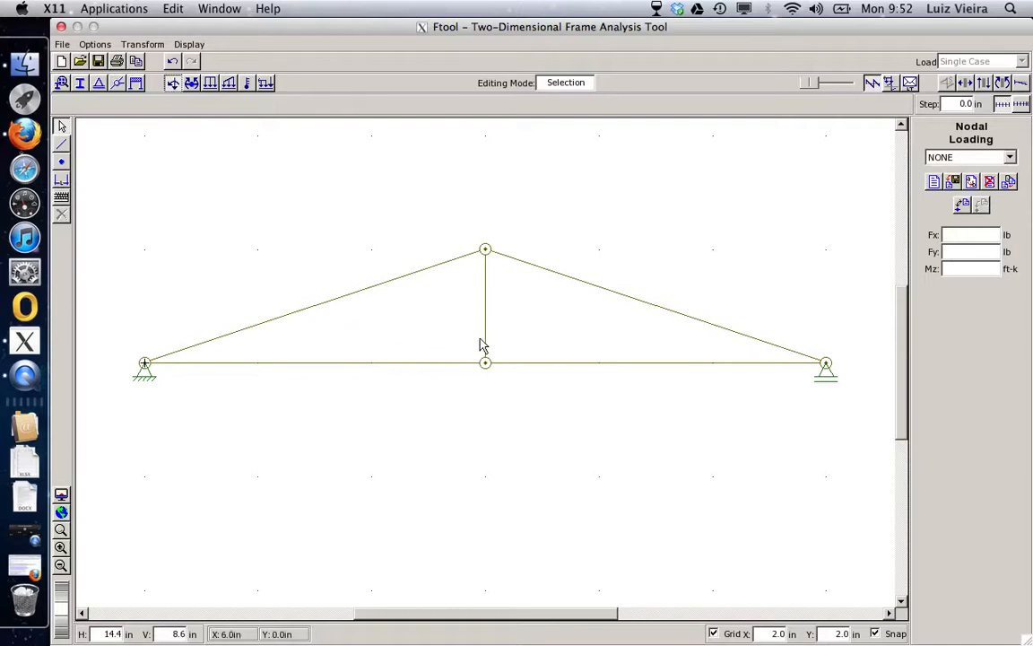
pyautogui.moveTo(446, 334); pyautogui.dragTo(537, 417)
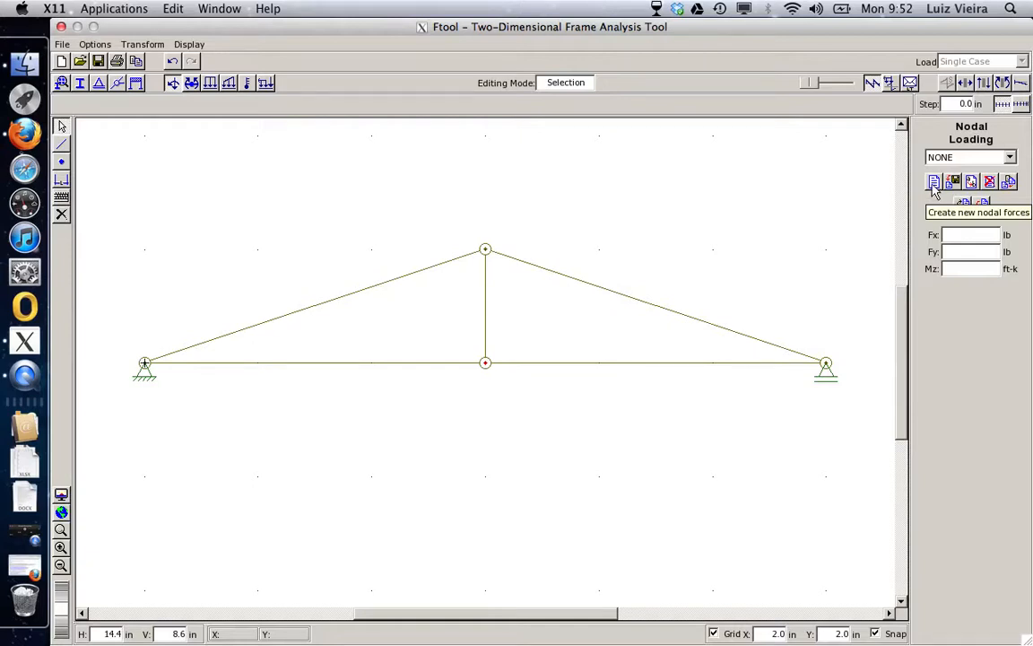
pyautogui.click(934, 183)
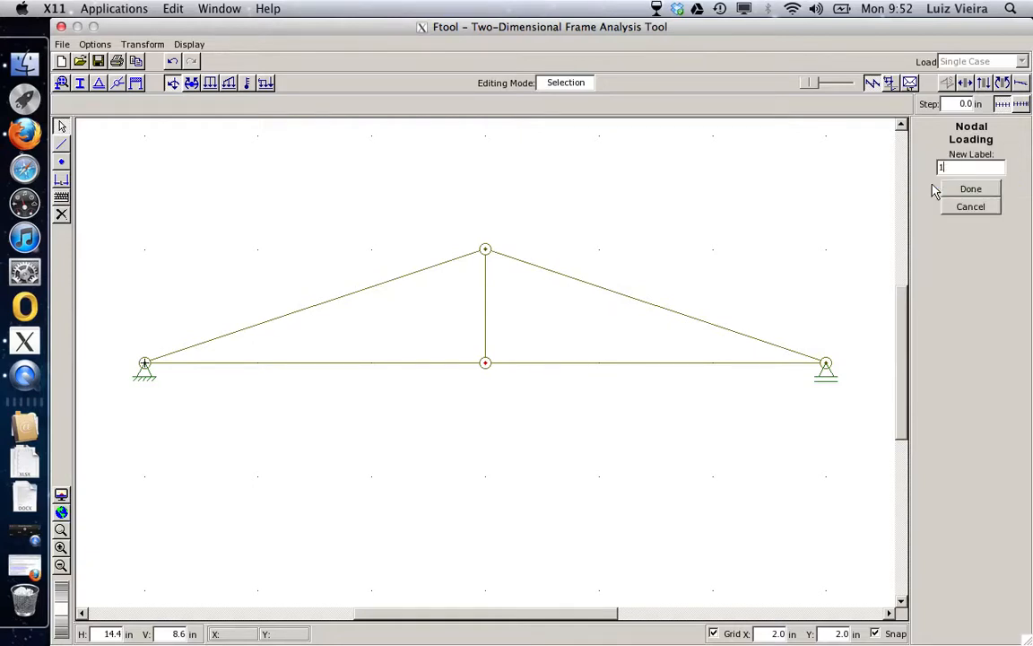
pyautogui.click(970, 189)
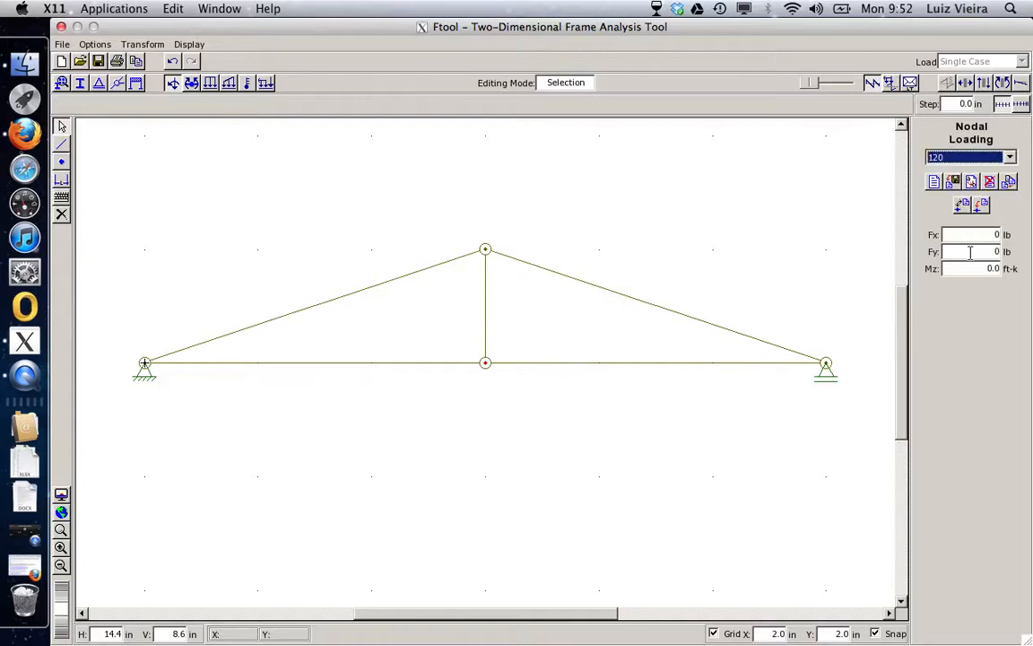
pyautogui.click(970, 252)
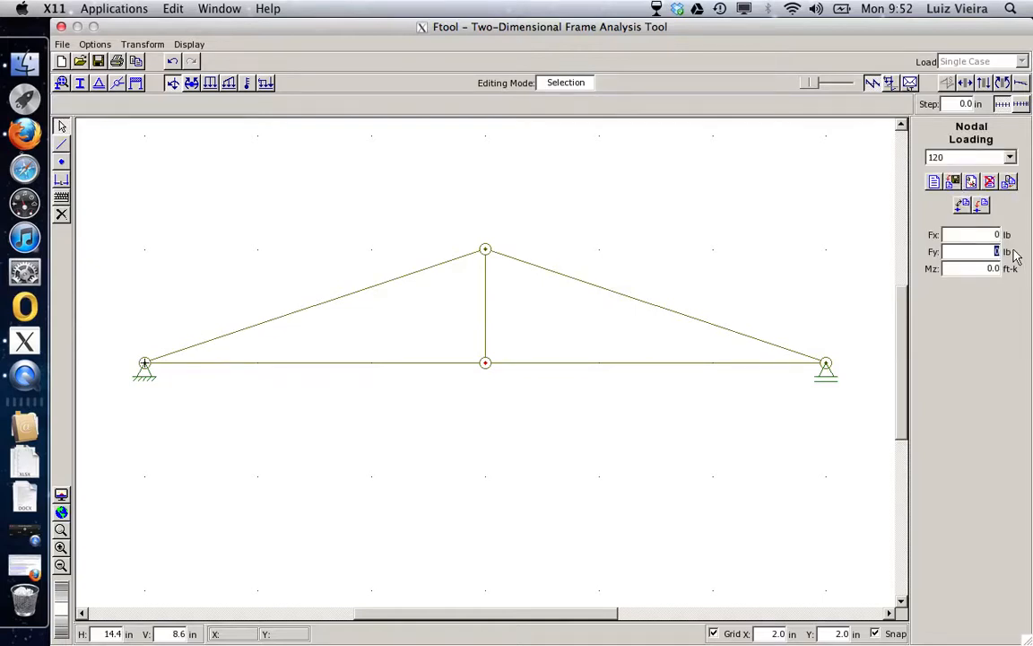
pyautogui.write('-120')
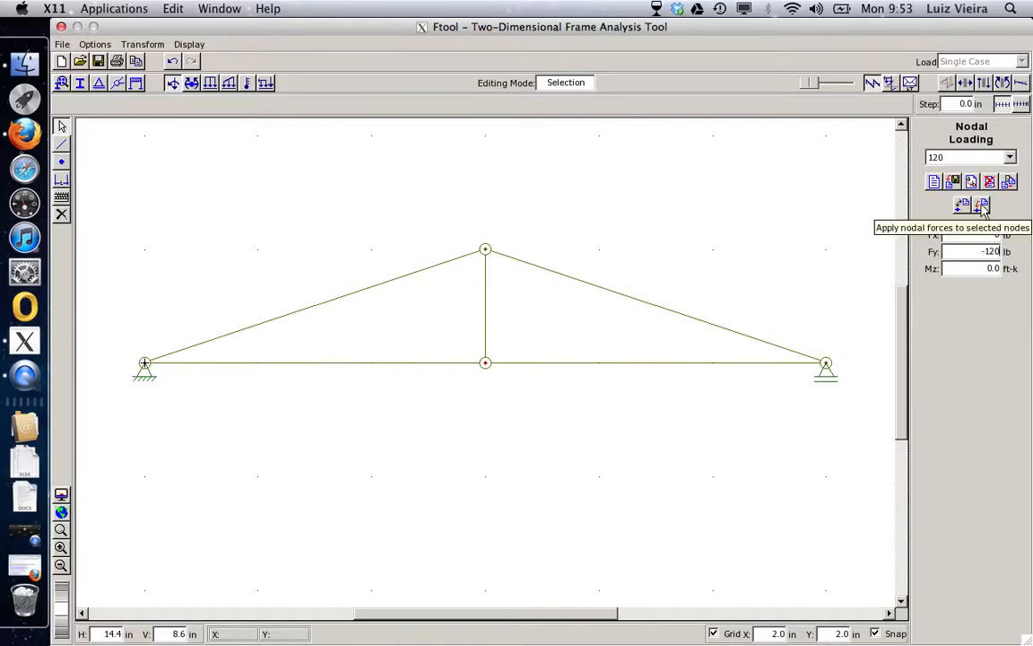
pyautogui.click(984, 207)
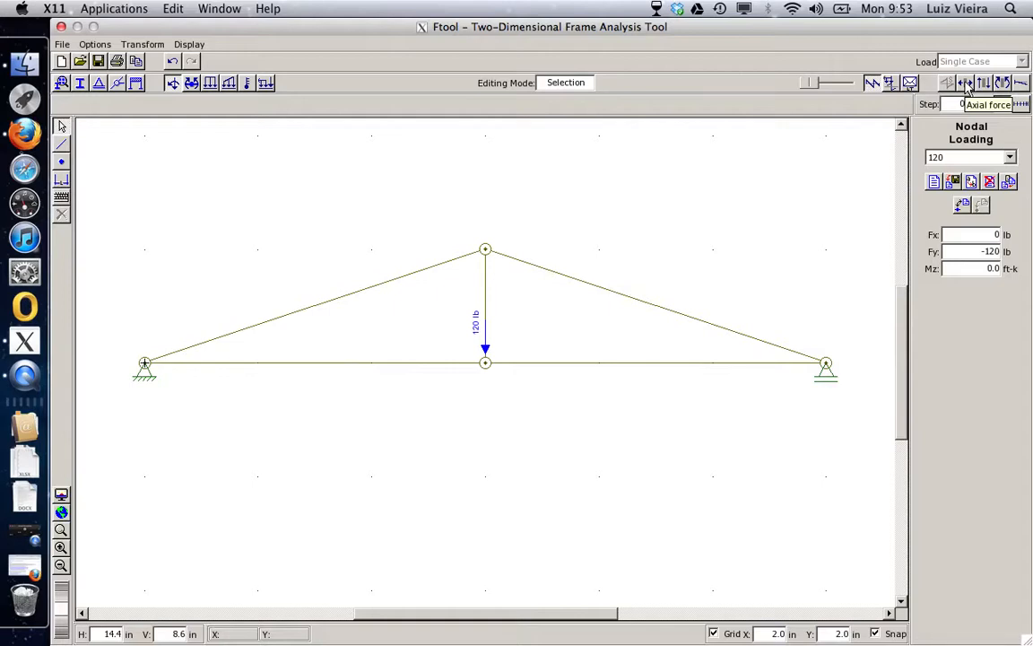
# Run the axial force analysis, saving the model as untitled.ftl on the Desktop and replacing the existing file.
pyautogui.hotkey('ctrl', 's')
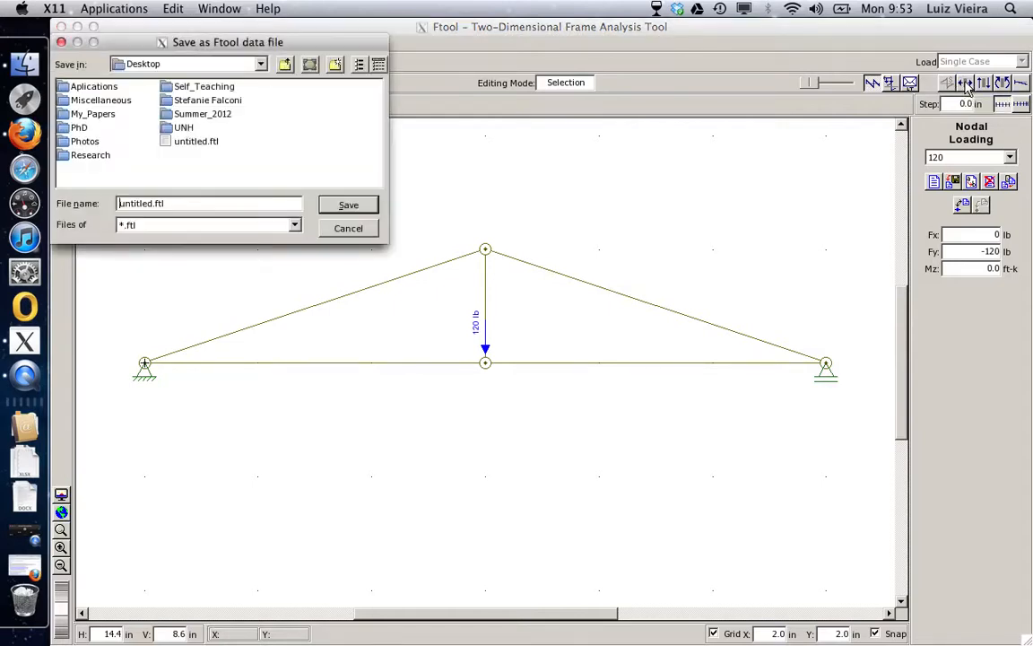
pyautogui.click(347, 207)
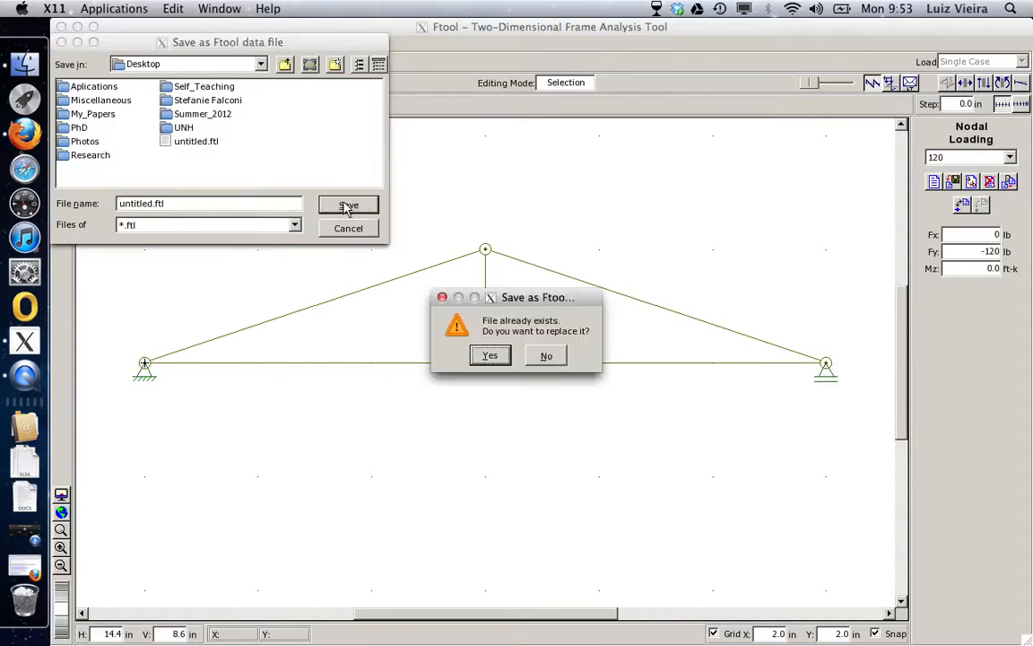
pyautogui.click(485, 356)
pyautogui.click(486, 356)
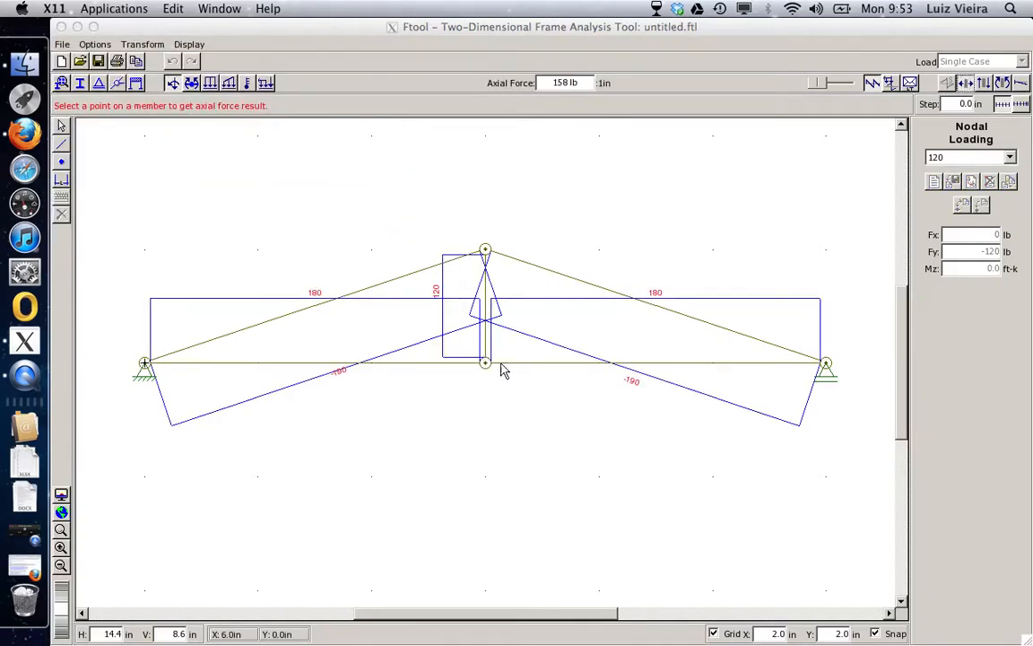
# Reduce the axial force diagram's display scale until the diagram lies flat on the truss members.
pyautogui.click(814, 83)
pyautogui.moveTo(825, 90); pyautogui.dragTo(804, 93)
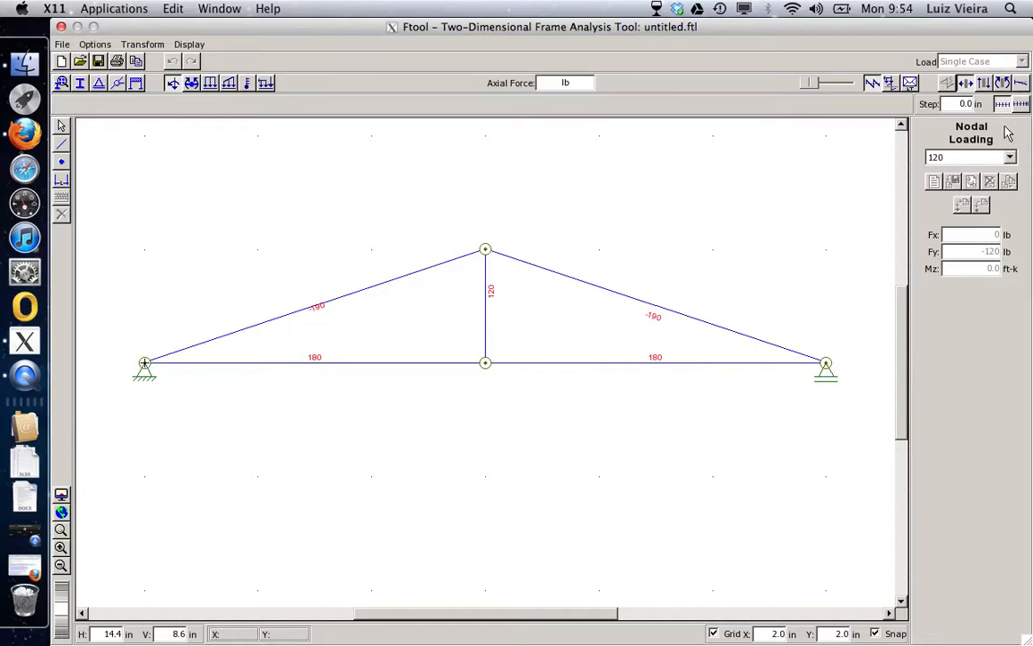
# Display the deformed configuration and query the displacement at the lower end of the vertical member.
pyautogui.click(1021, 83)
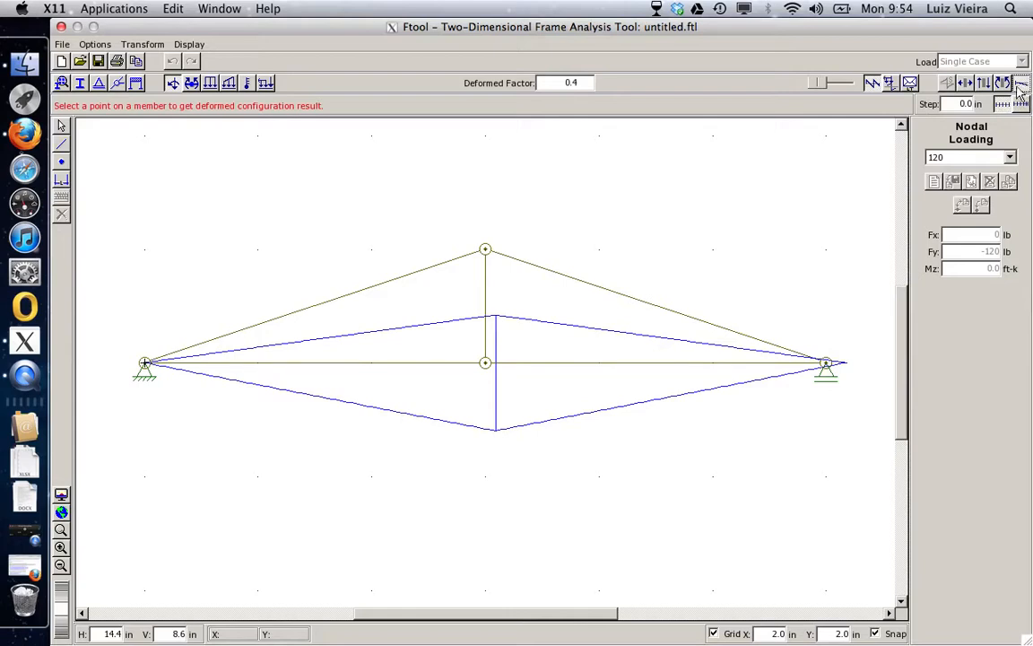
pyautogui.click(486, 367)
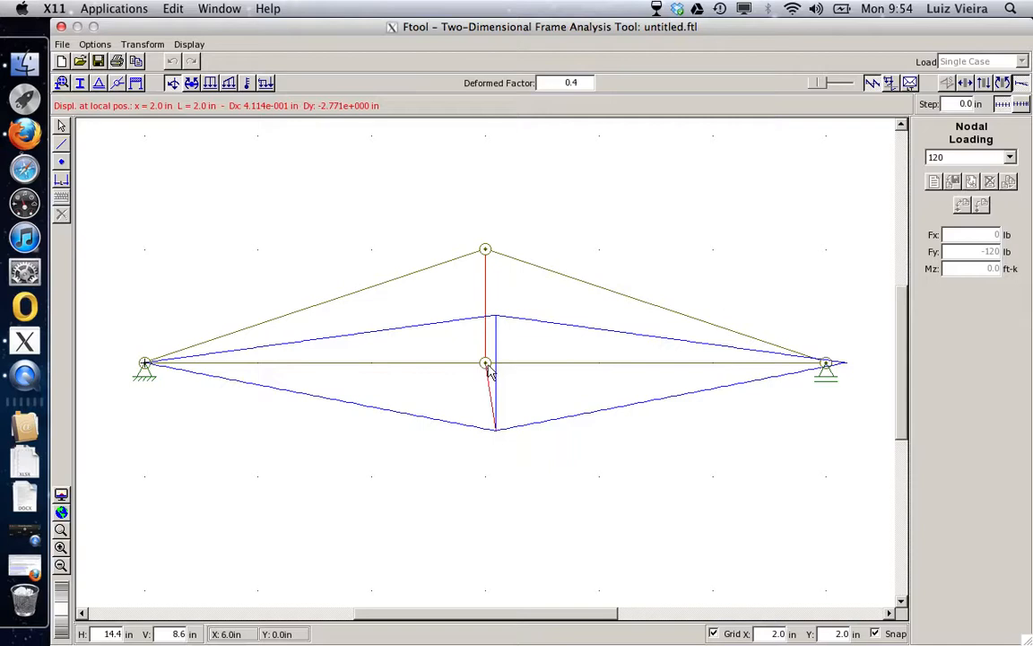